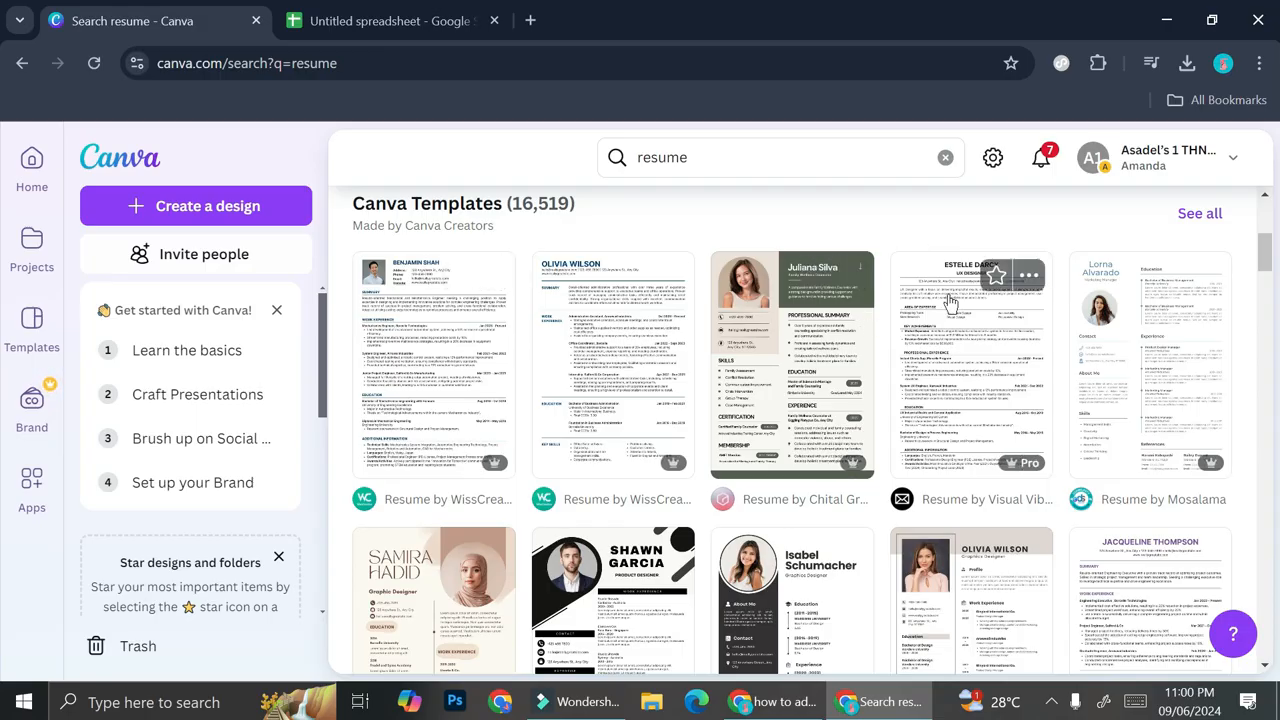
Browse the resume templates and open the Black White Minimalist CV Resume template for editing
scroll(950, 300, down, 5)
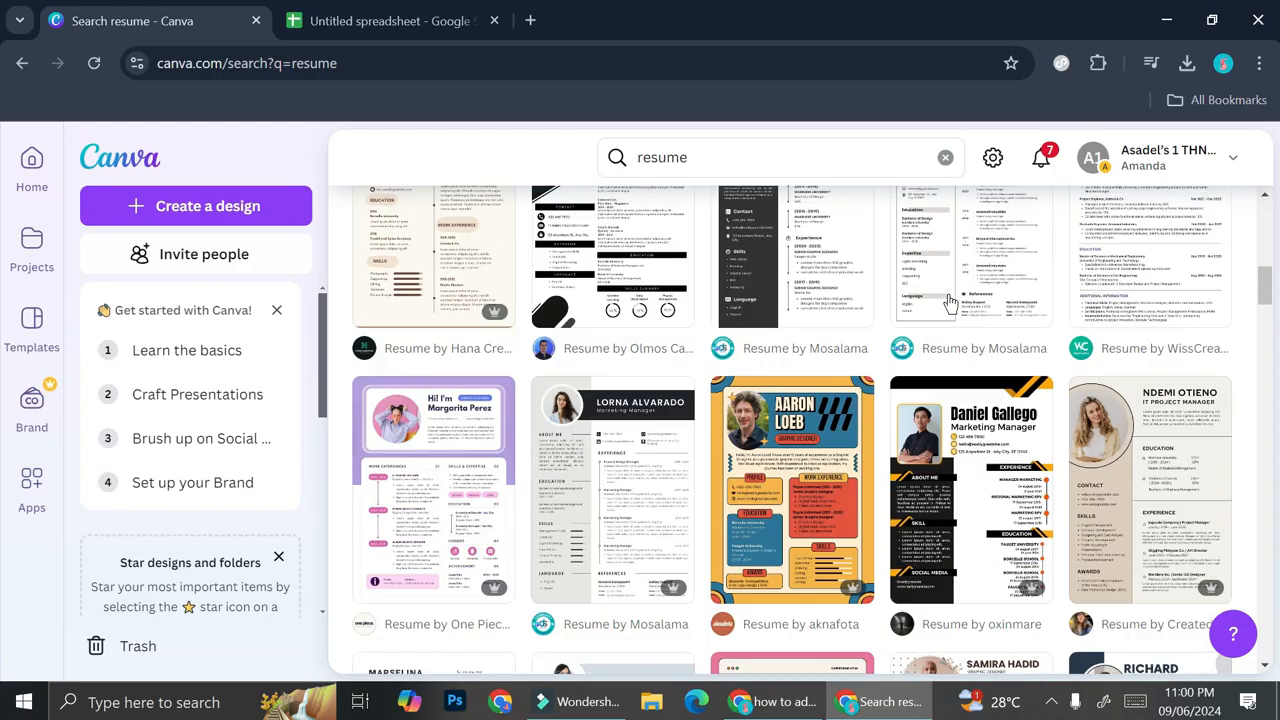
scroll(950, 300, down, 2)
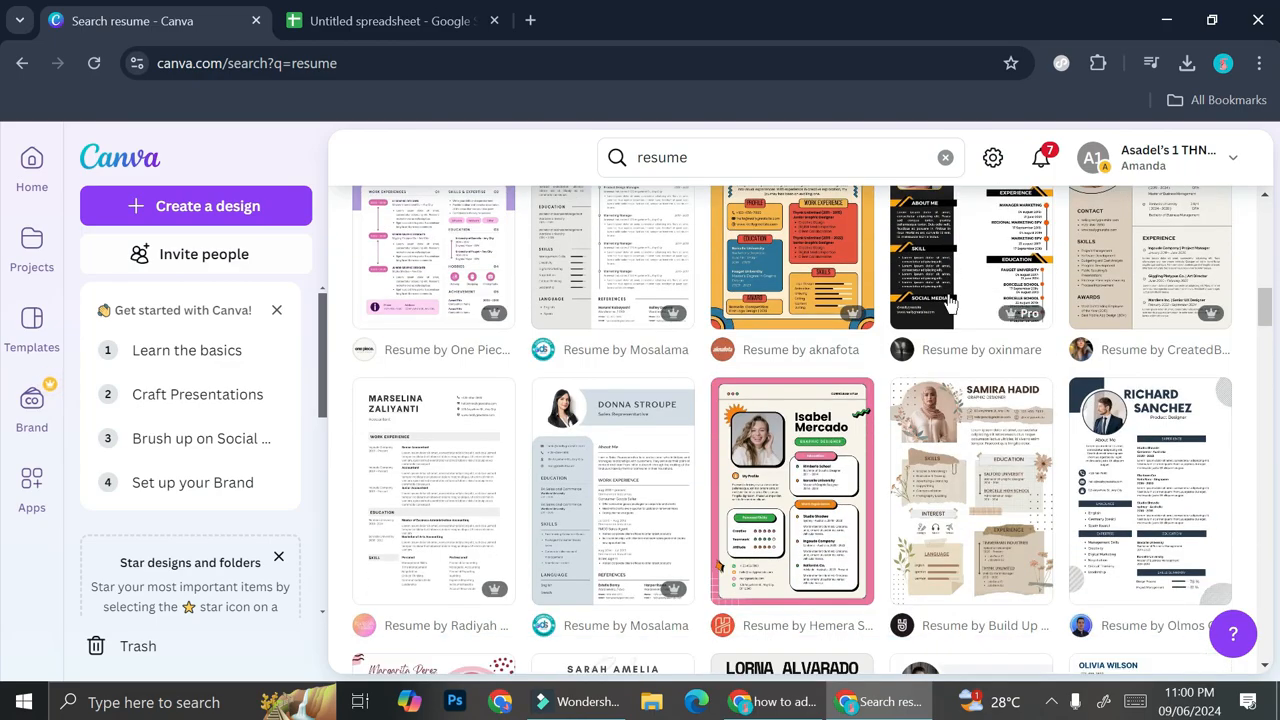
scroll(950, 305, down, 1)
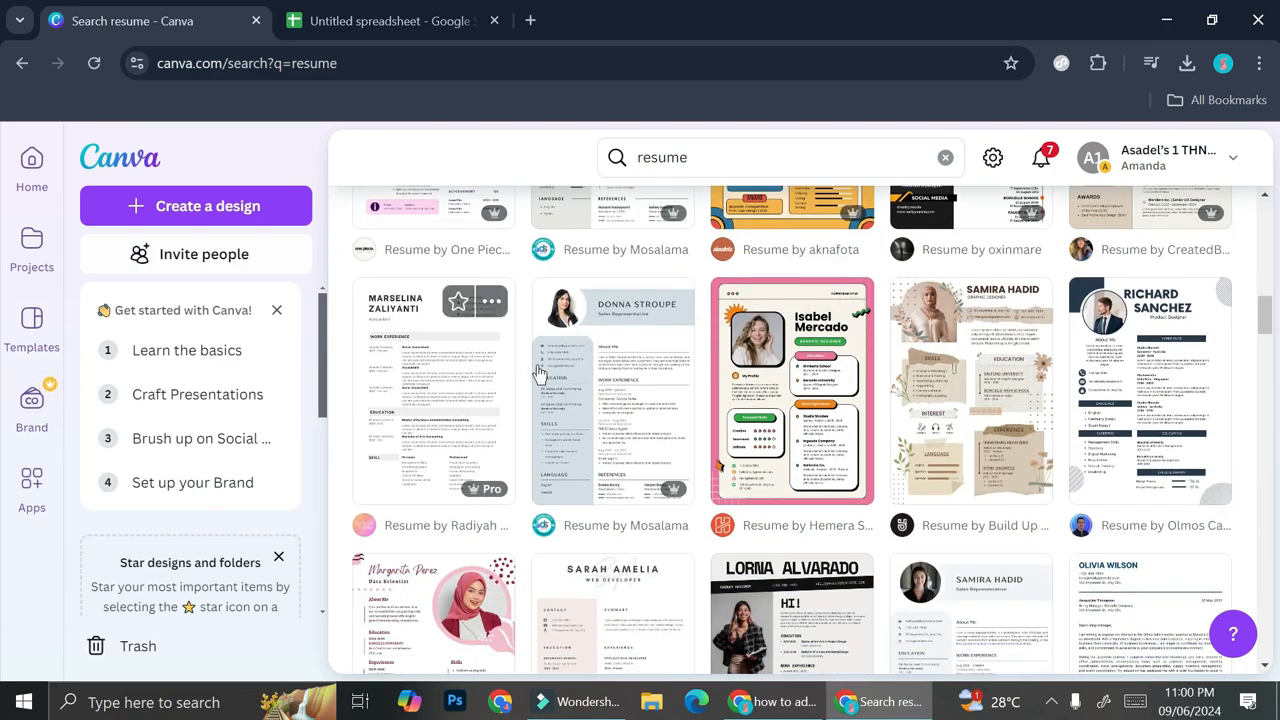
click(476, 388)
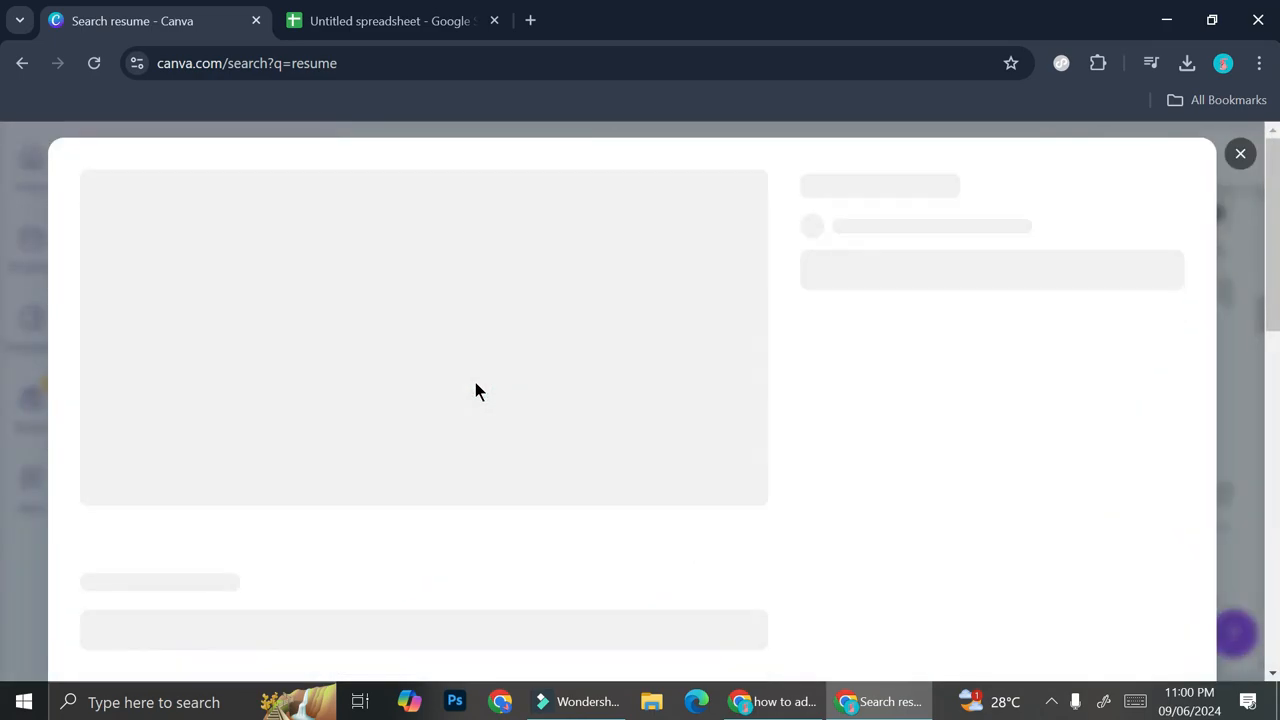
click(911, 518)
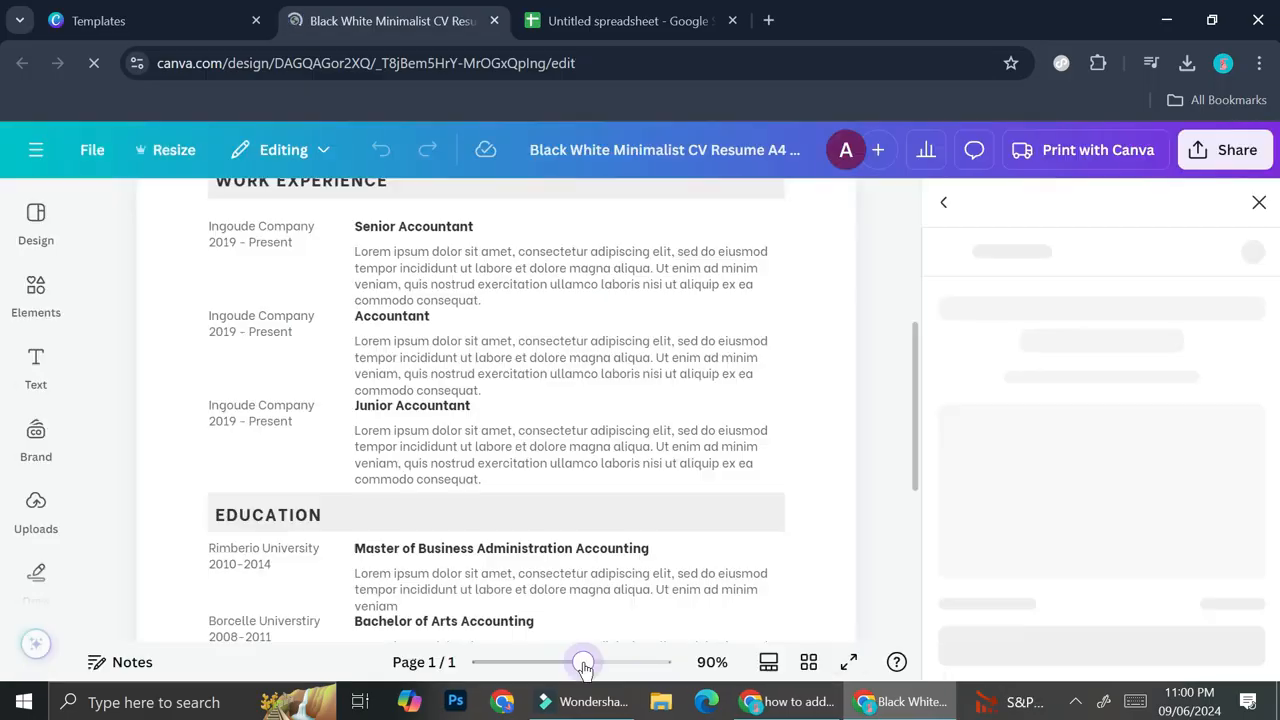
Zoom the resume out to 57%, look over its sections, and close the letterhead printing offer
drag(586, 662, 563, 672)
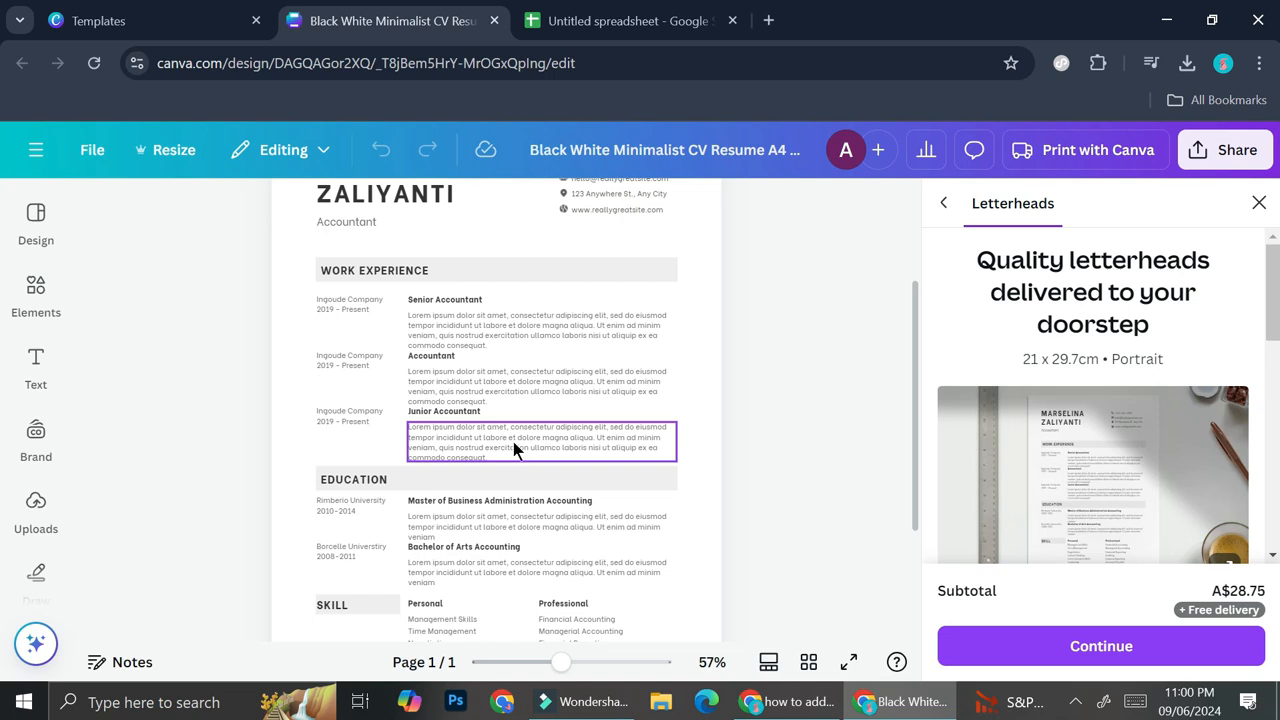
scroll(513, 441, up, 2)
scroll(513, 441, down, 4)
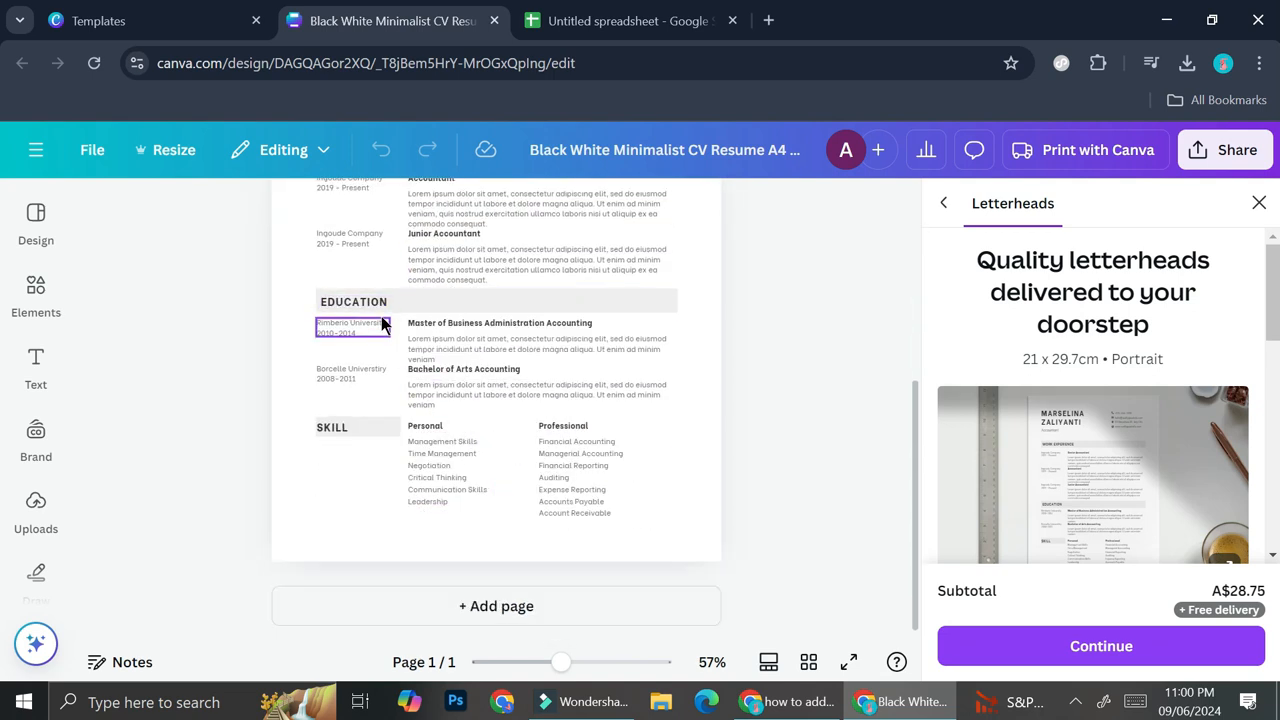
scroll(406, 311, up, 2)
scroll(428, 380, down, 2)
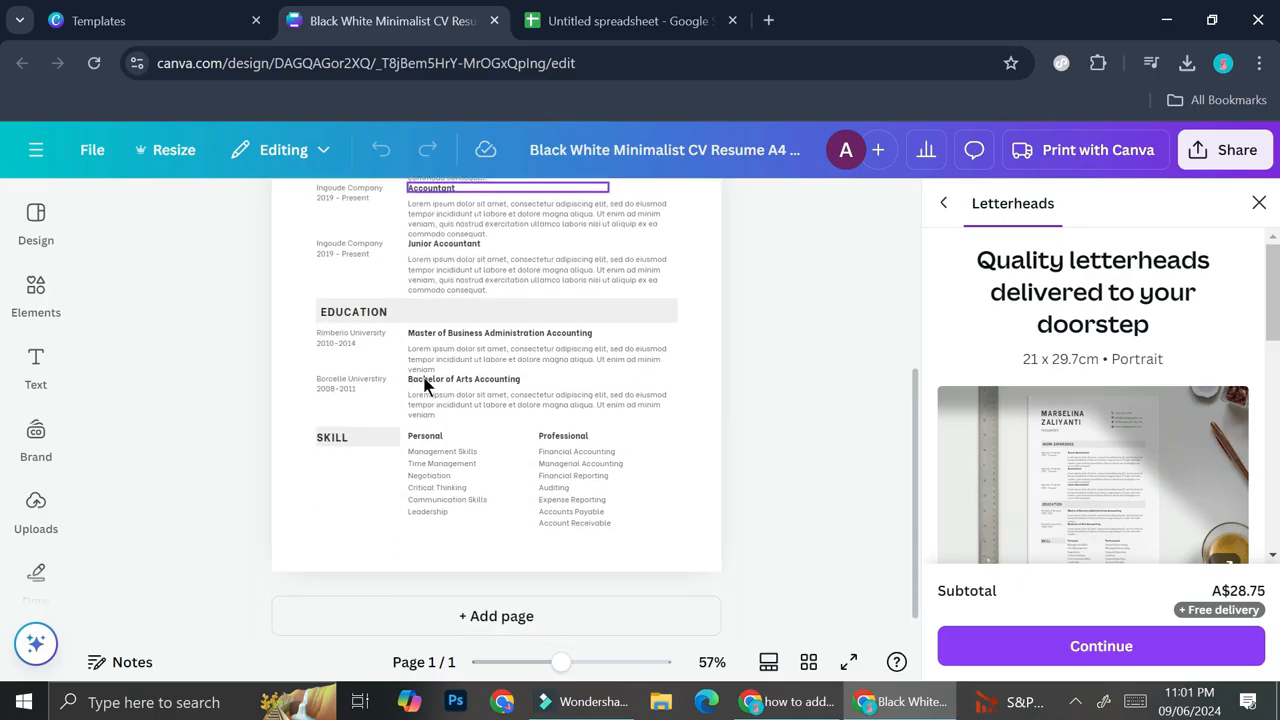
click(1259, 205)
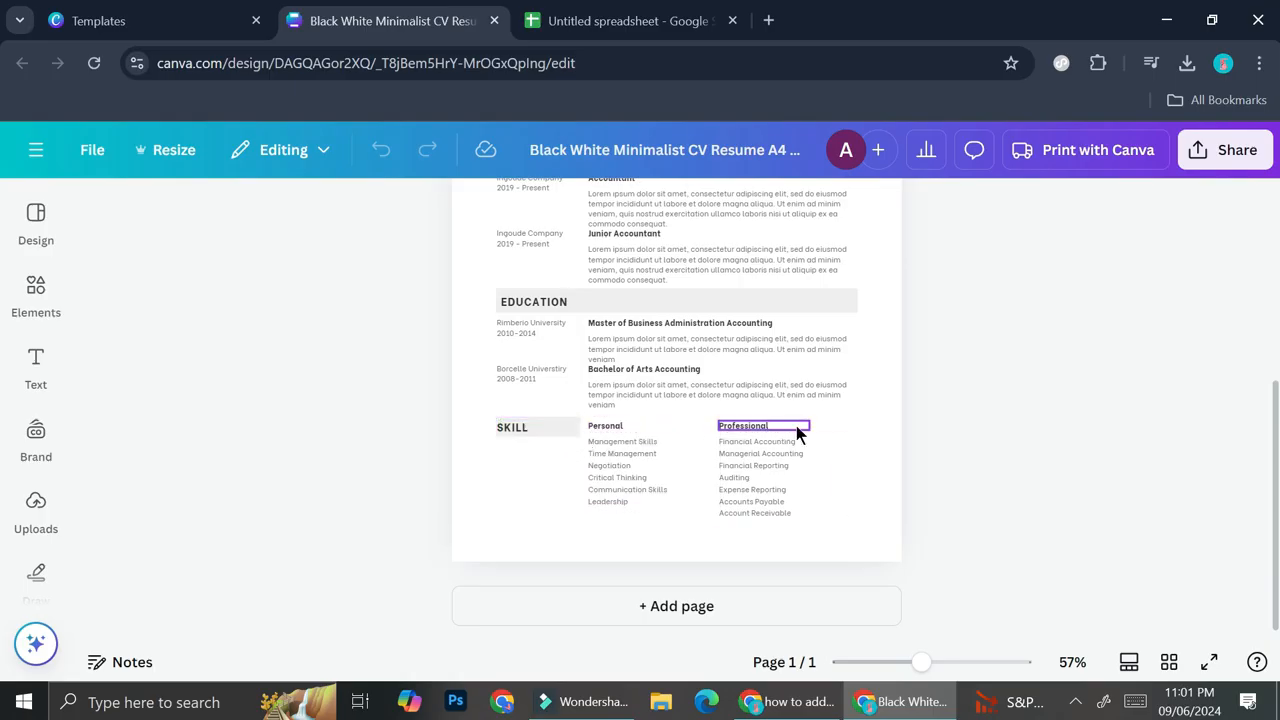
Search the elements for "table" and insert the table with a dark header row and outlined cells on the resume
click(40, 290)
click(250, 224)
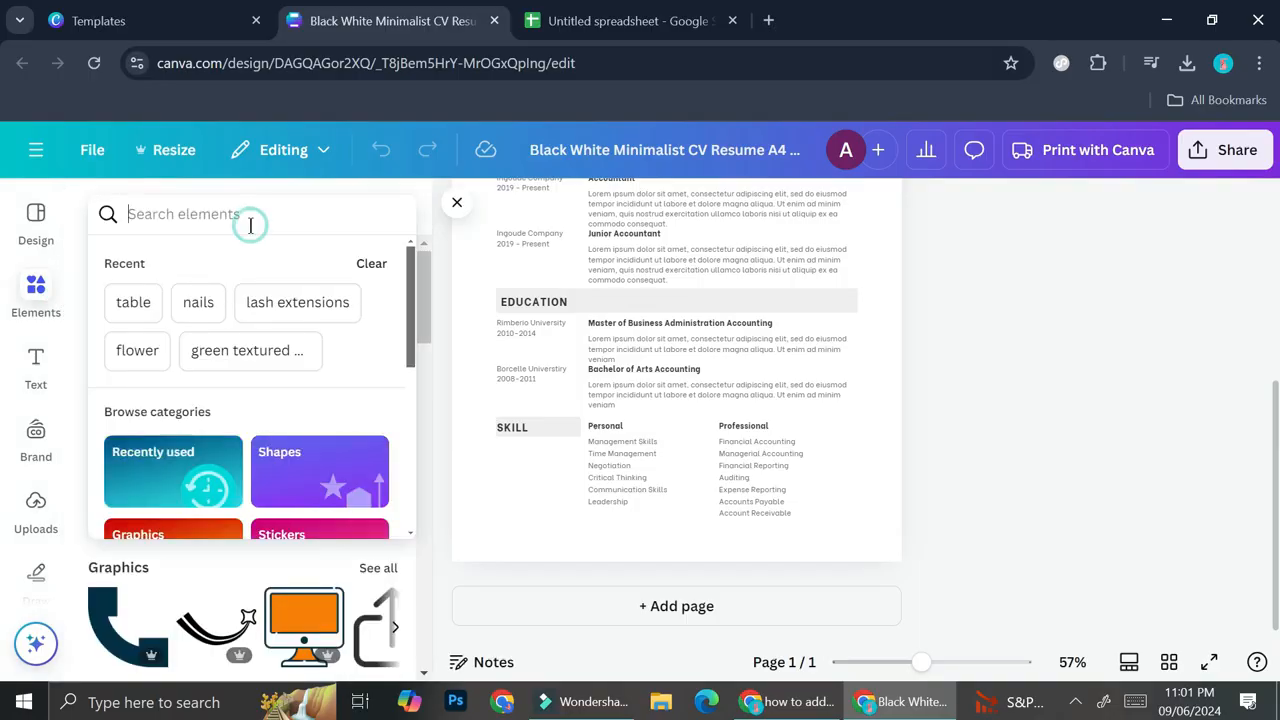
click(133, 303)
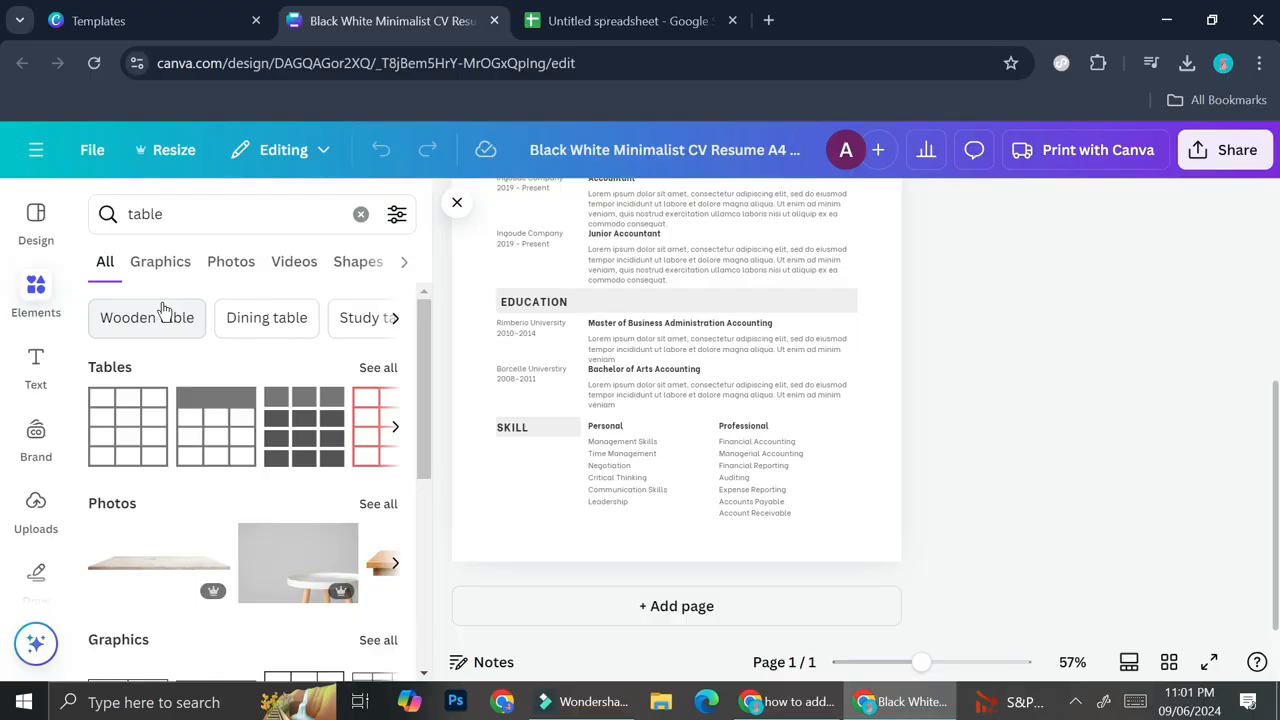
click(199, 447)
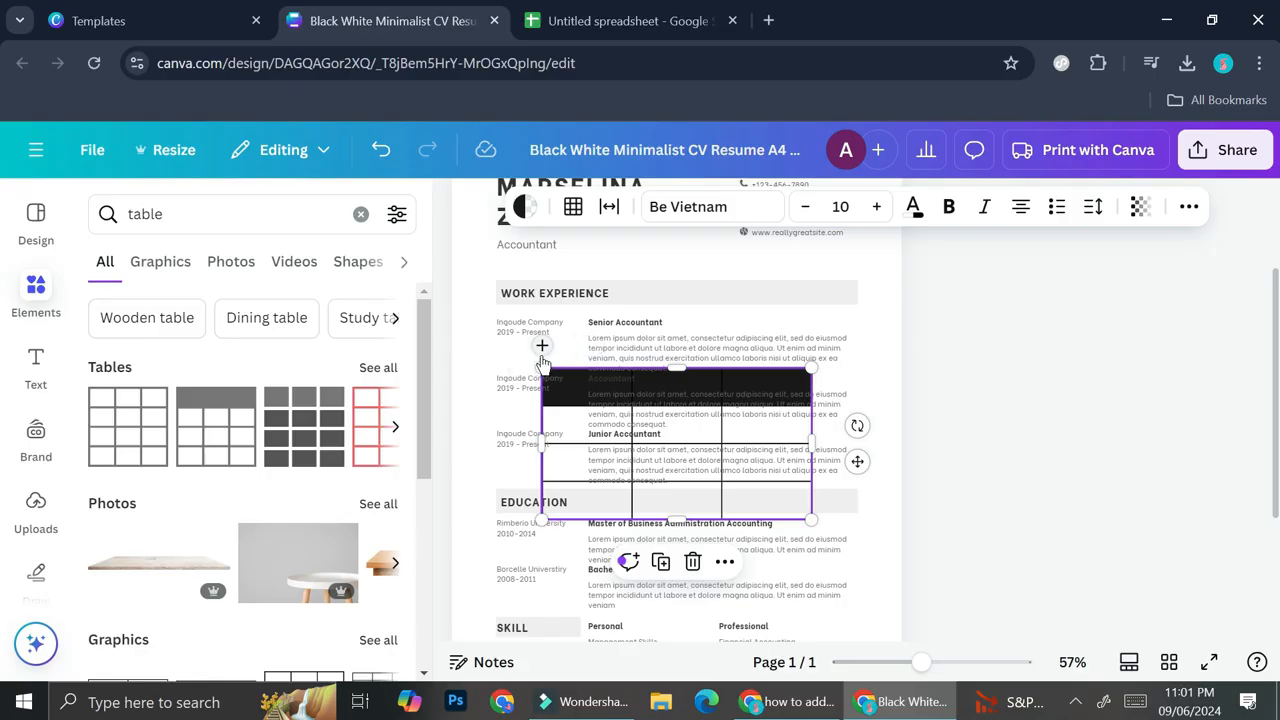
Add two columns and two rows to the table on the resume
click(543, 347)
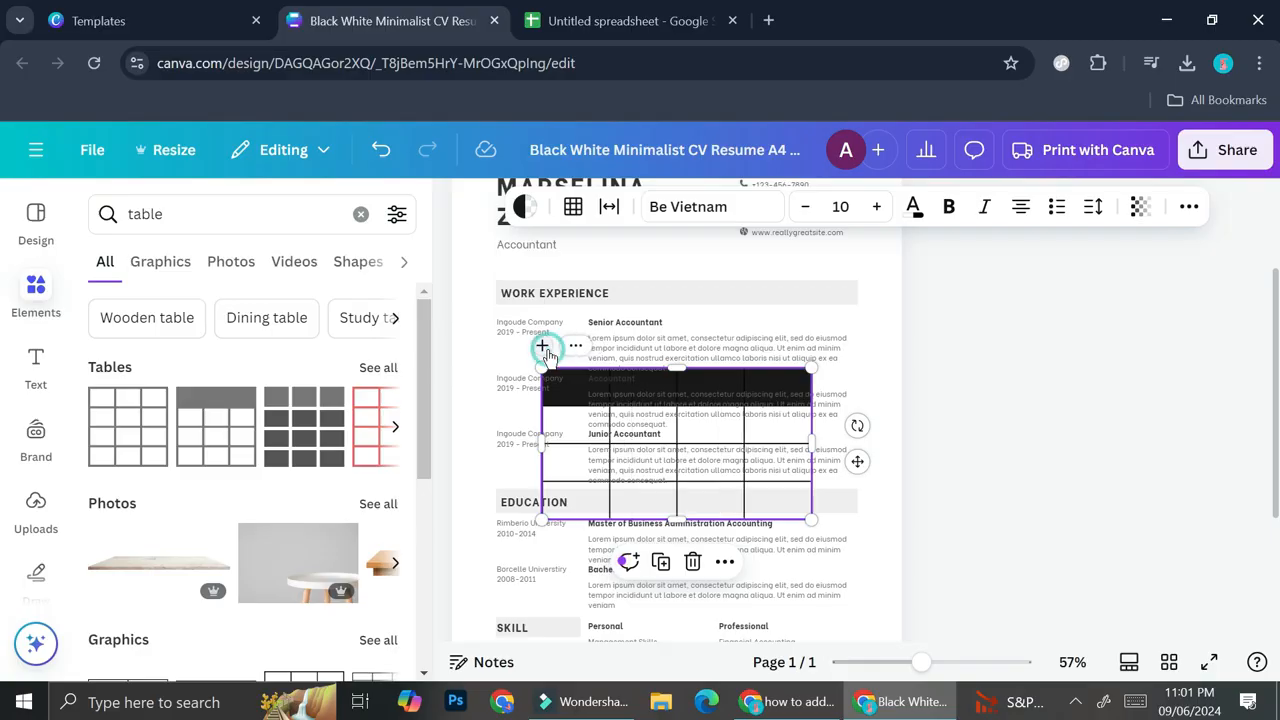
click(542, 346)
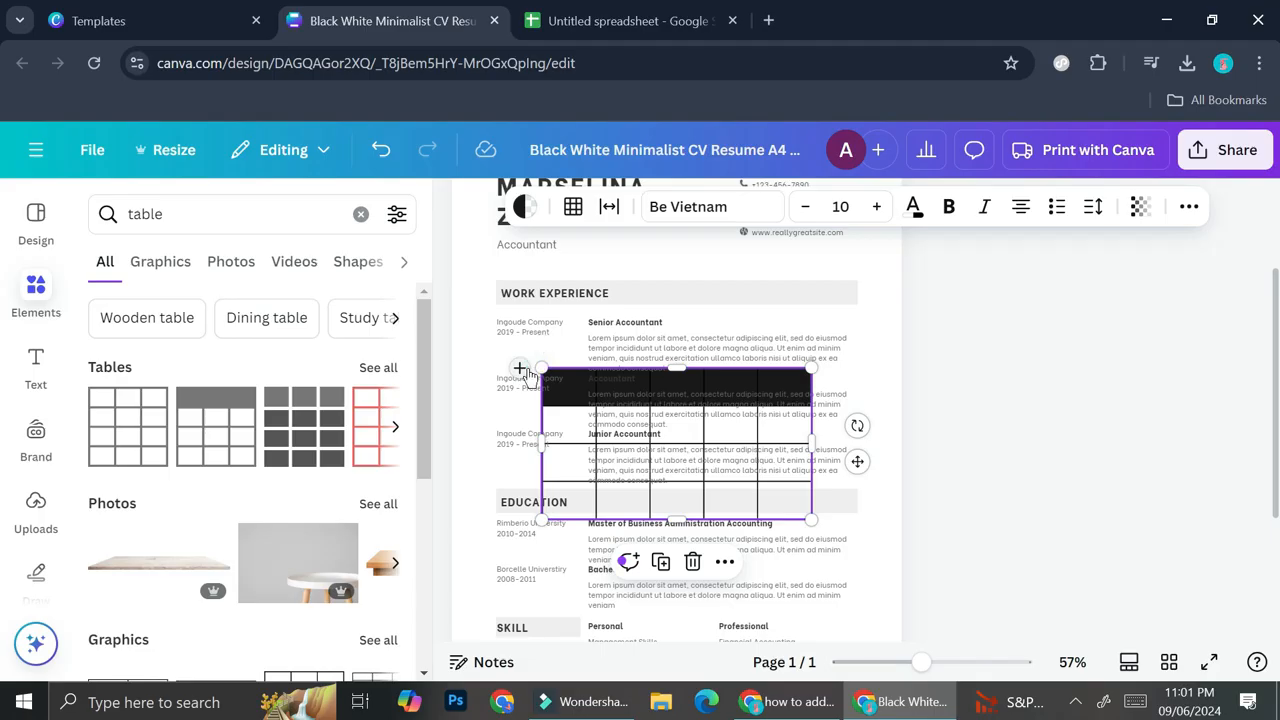
click(522, 369)
click(522, 369)
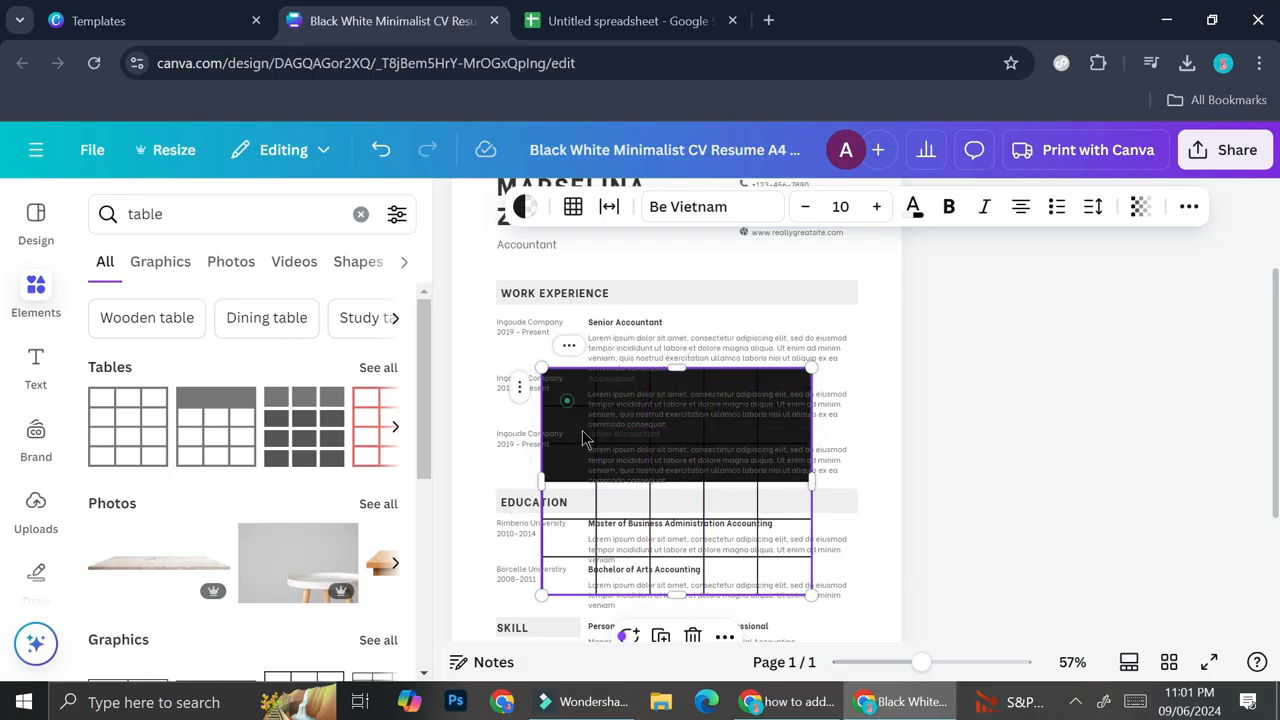
Move the table down the page so it lies over the Skill section
click(572, 400)
click(935, 393)
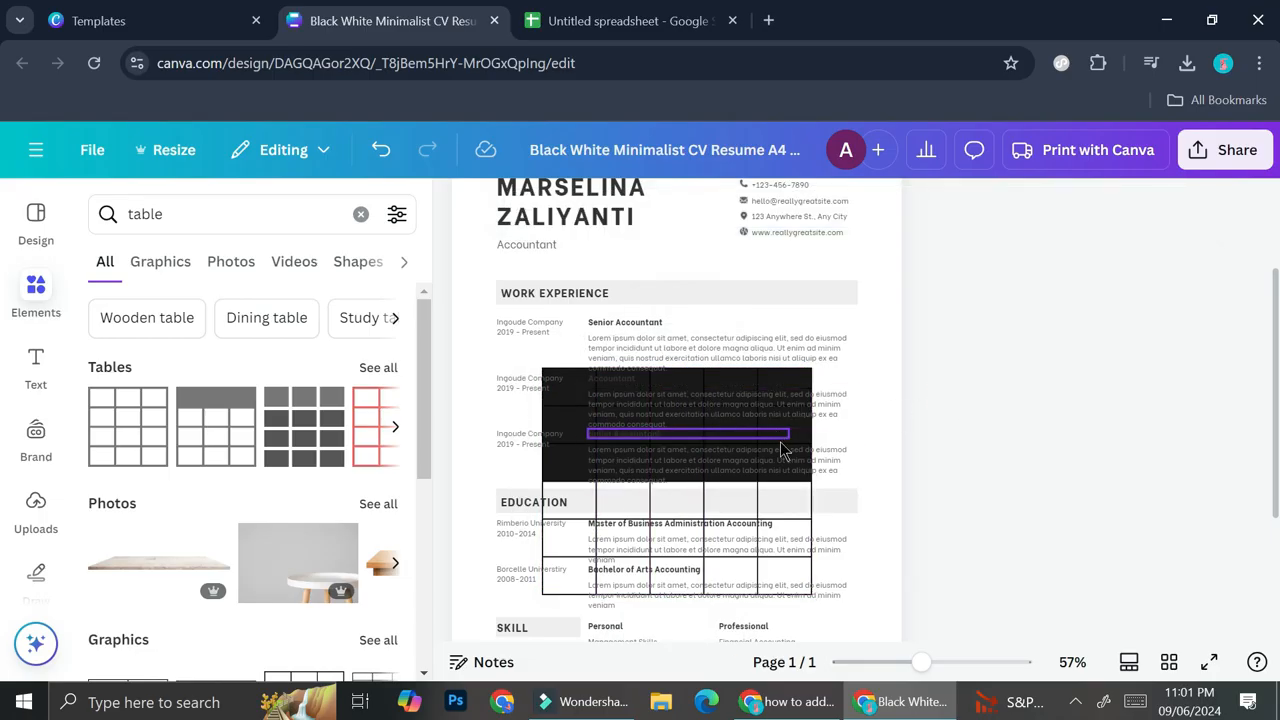
click(787, 517)
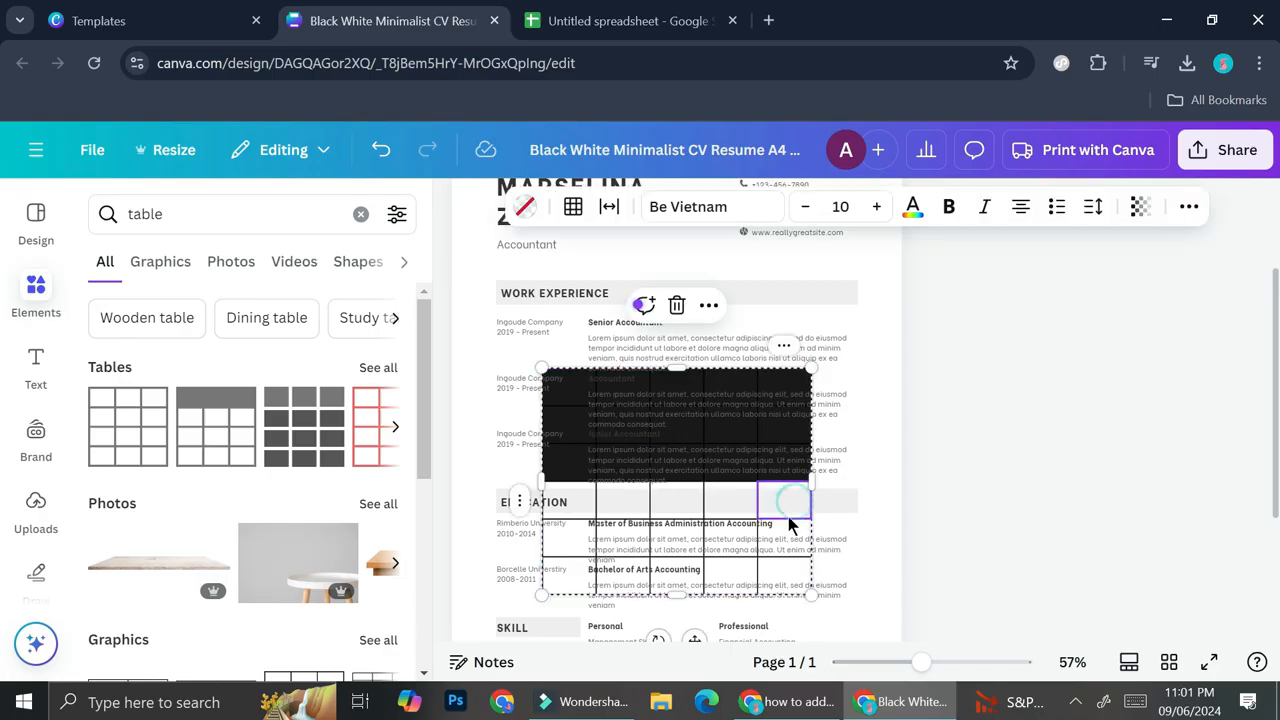
key(Escape)
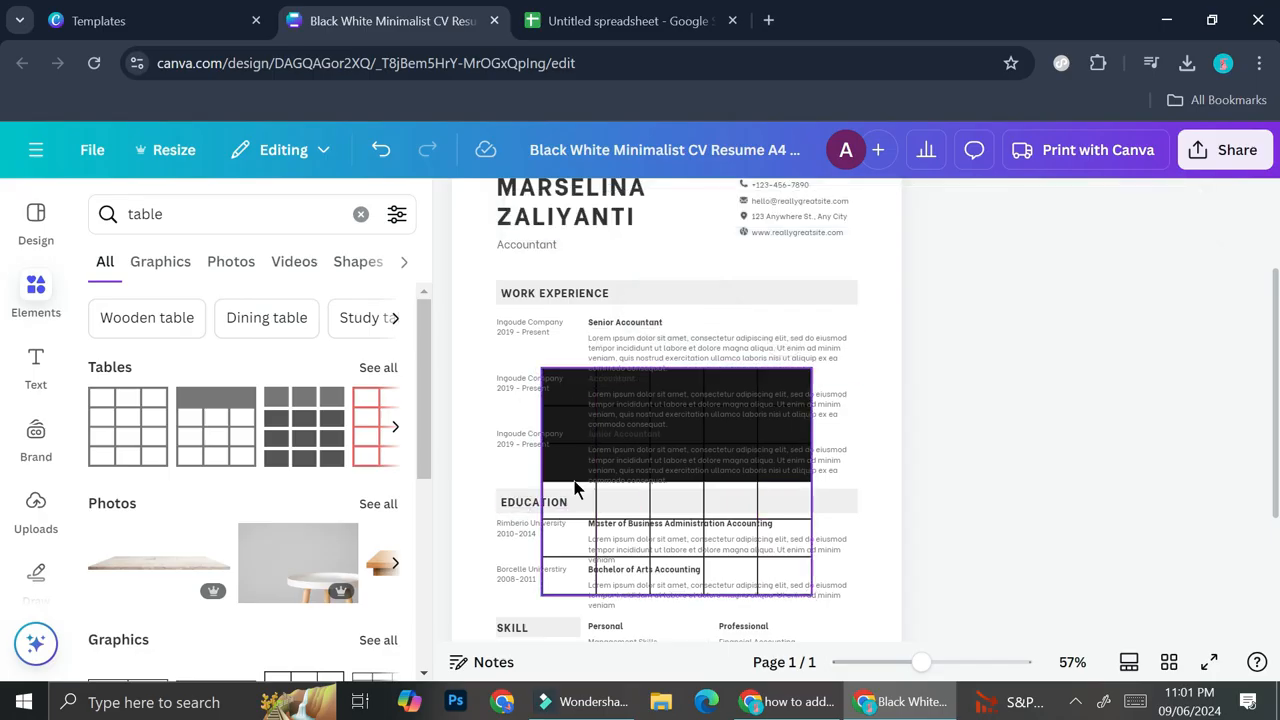
drag(574, 487, 592, 703)
scroll(846, 309, down, 2)
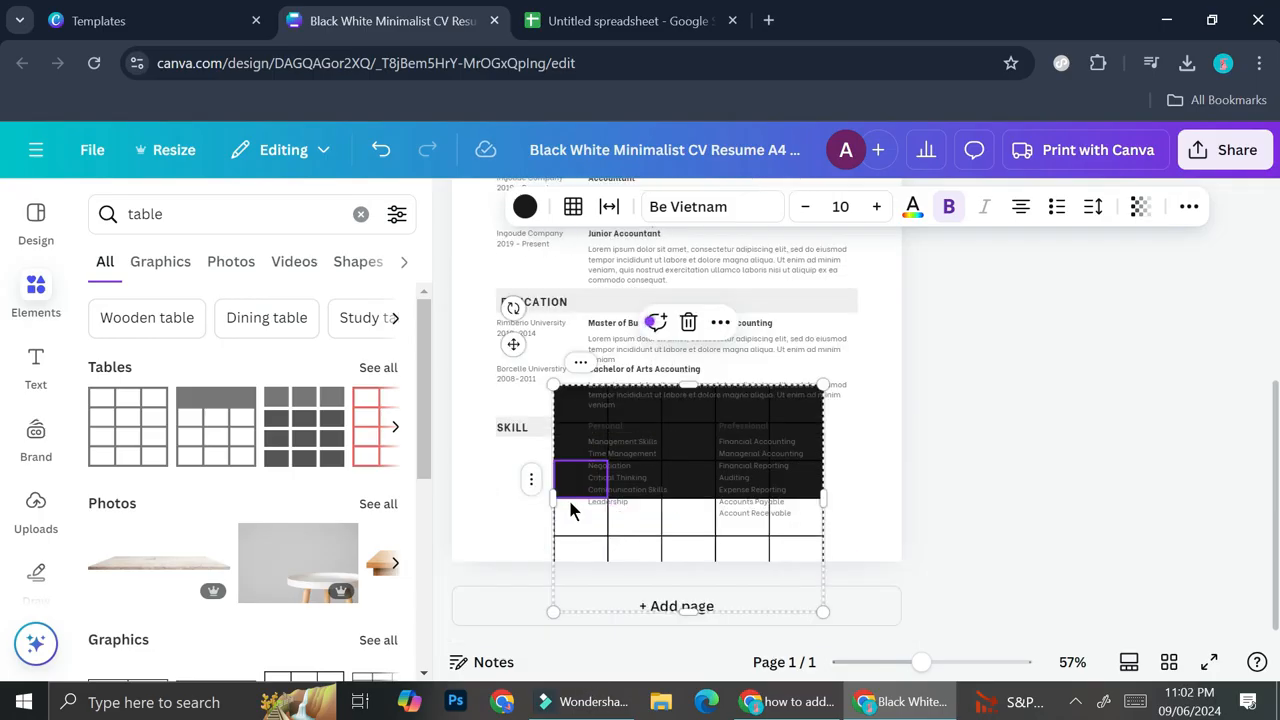
Delete the whole table from the resume
click(676, 488)
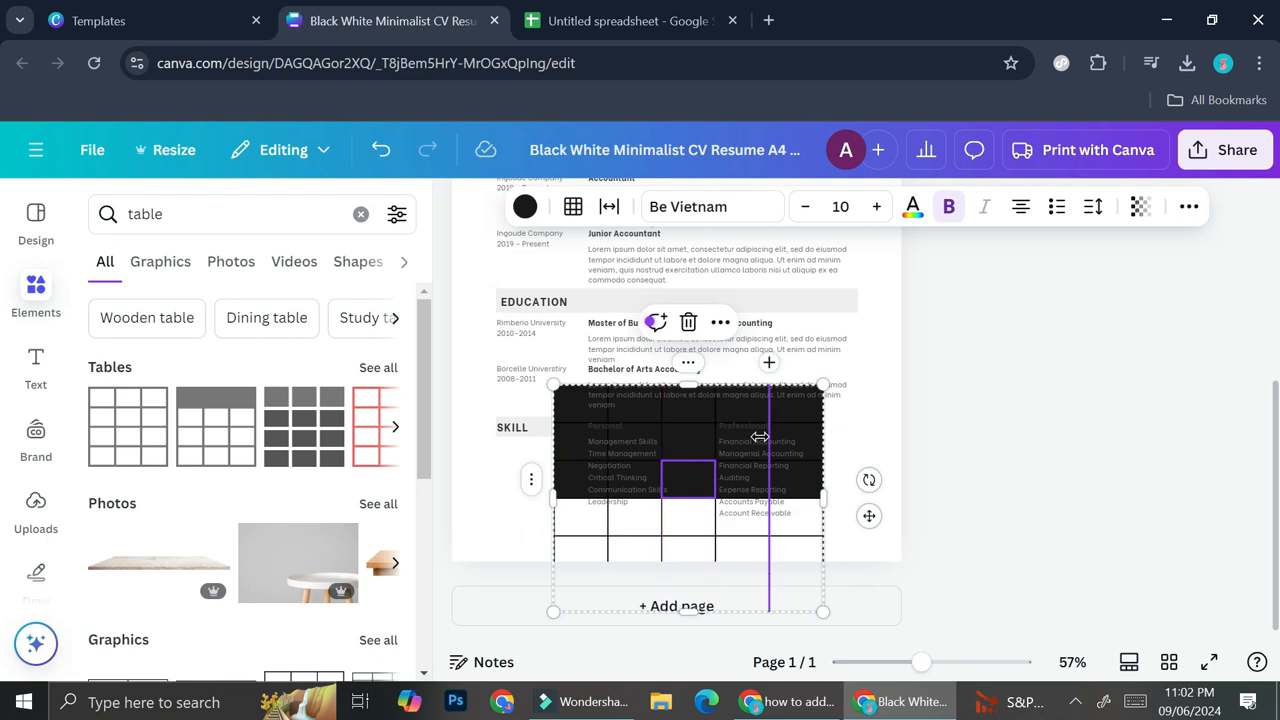
click(688, 322)
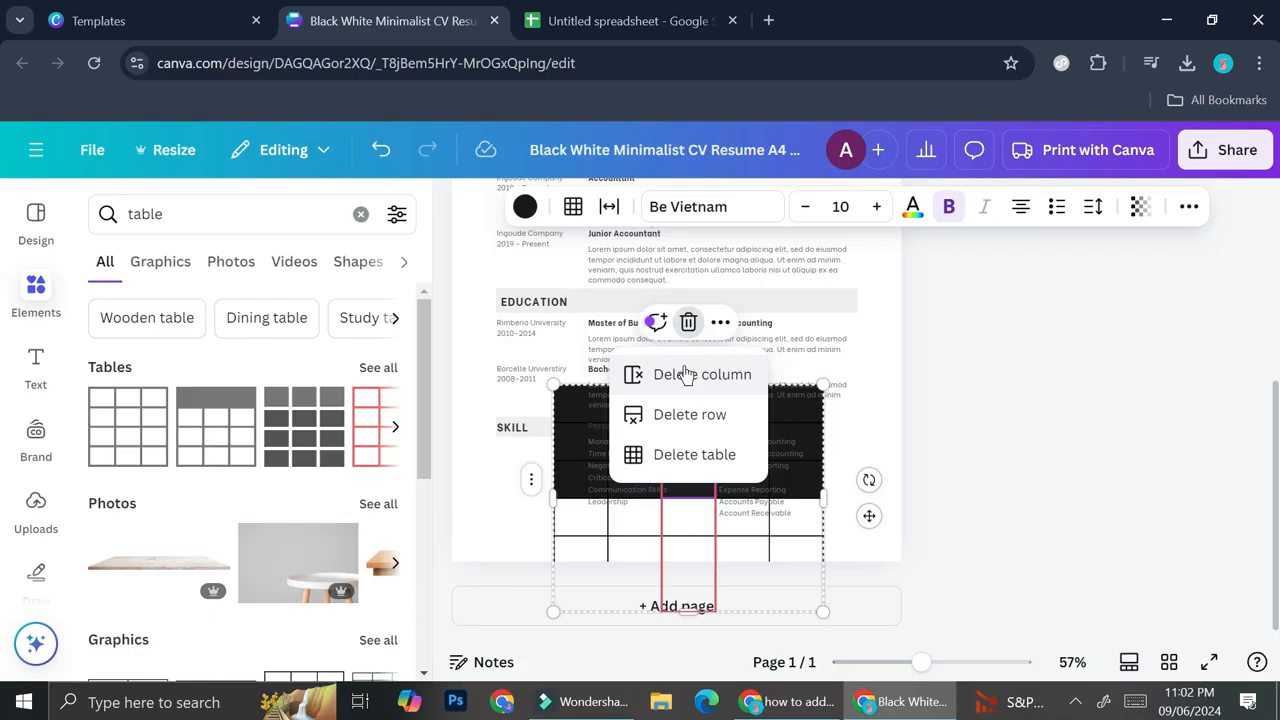
click(680, 452)
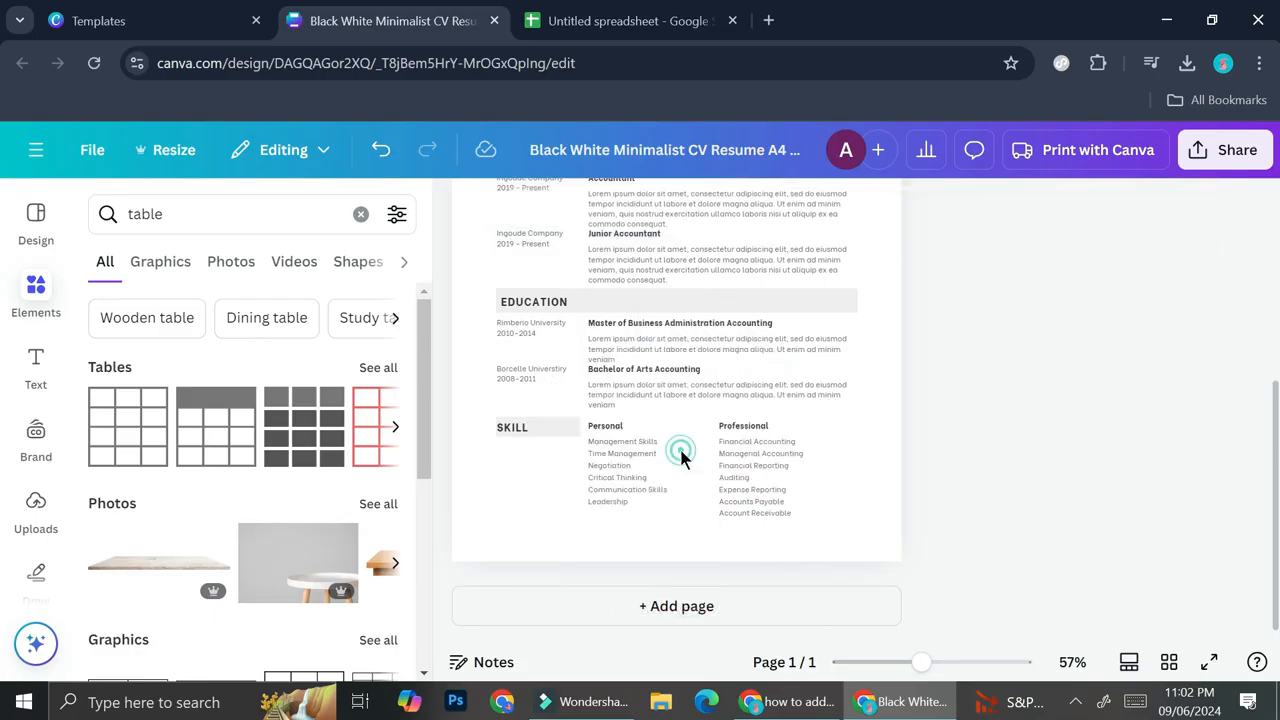
Switch to the Google Sheets spreadsheet, delete the Date of Birth and Attendance columns, and widen the No column
click(592, 12)
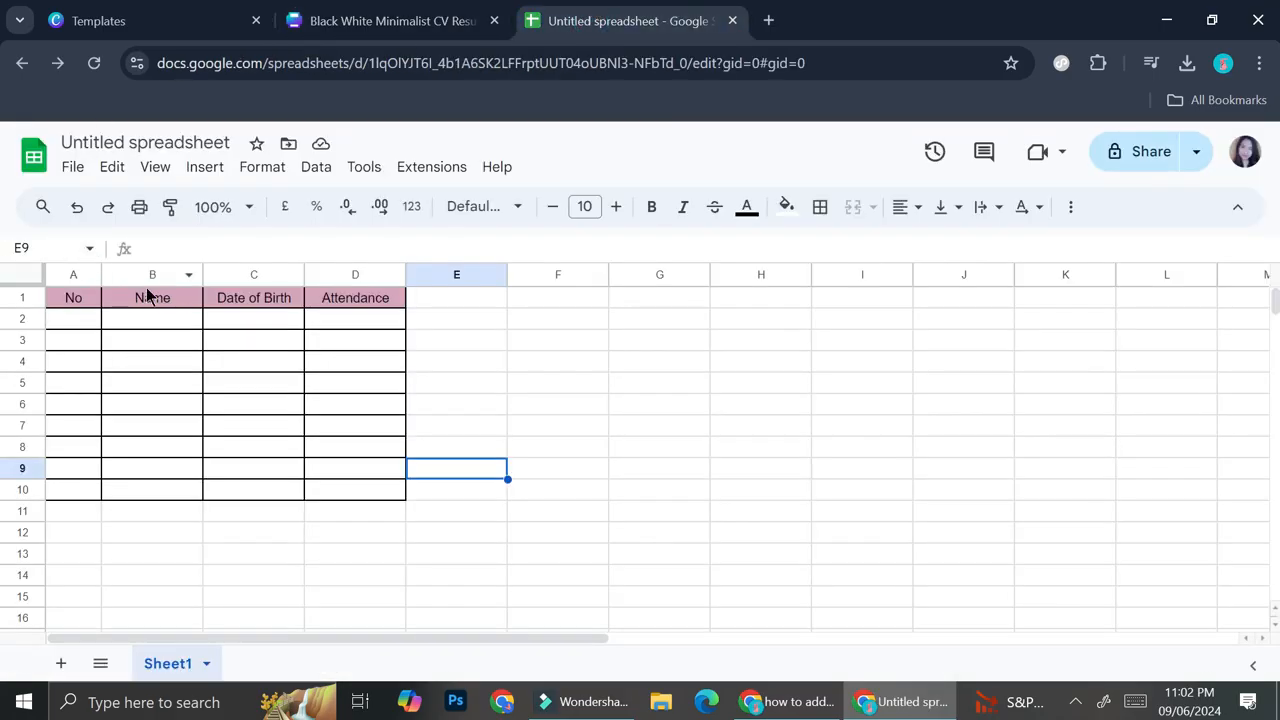
click(255, 306)
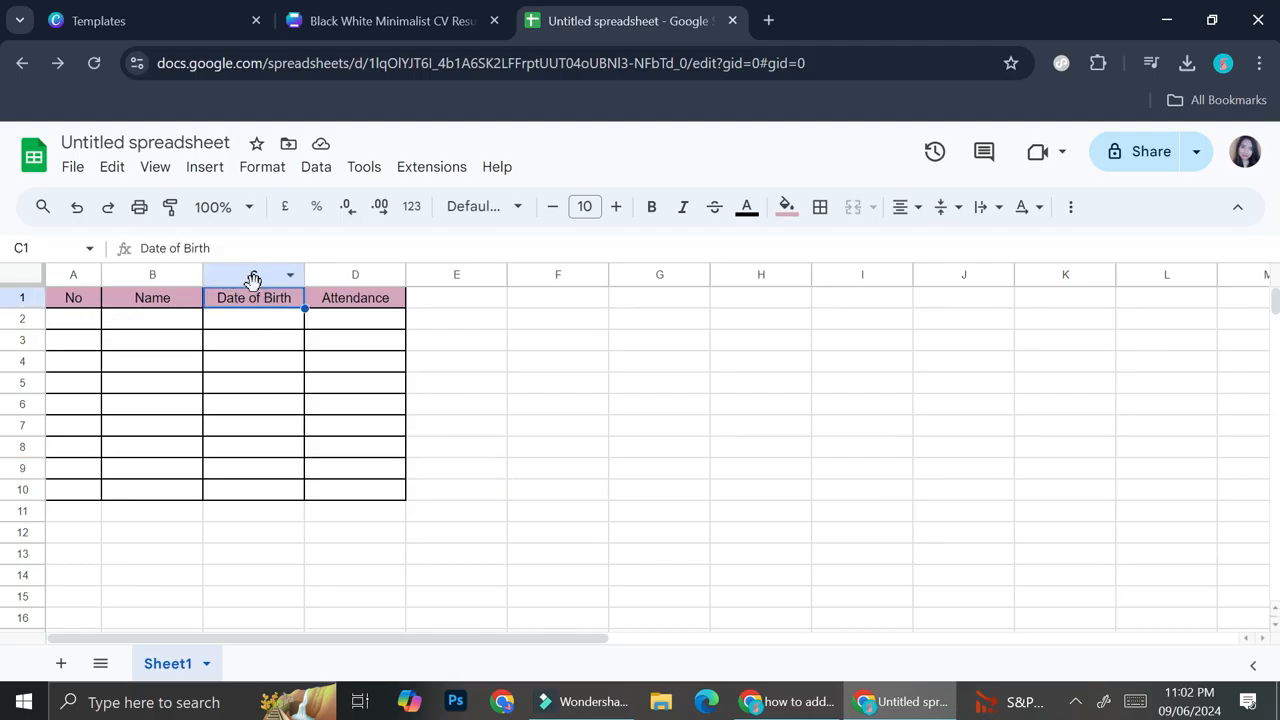
click(253, 278)
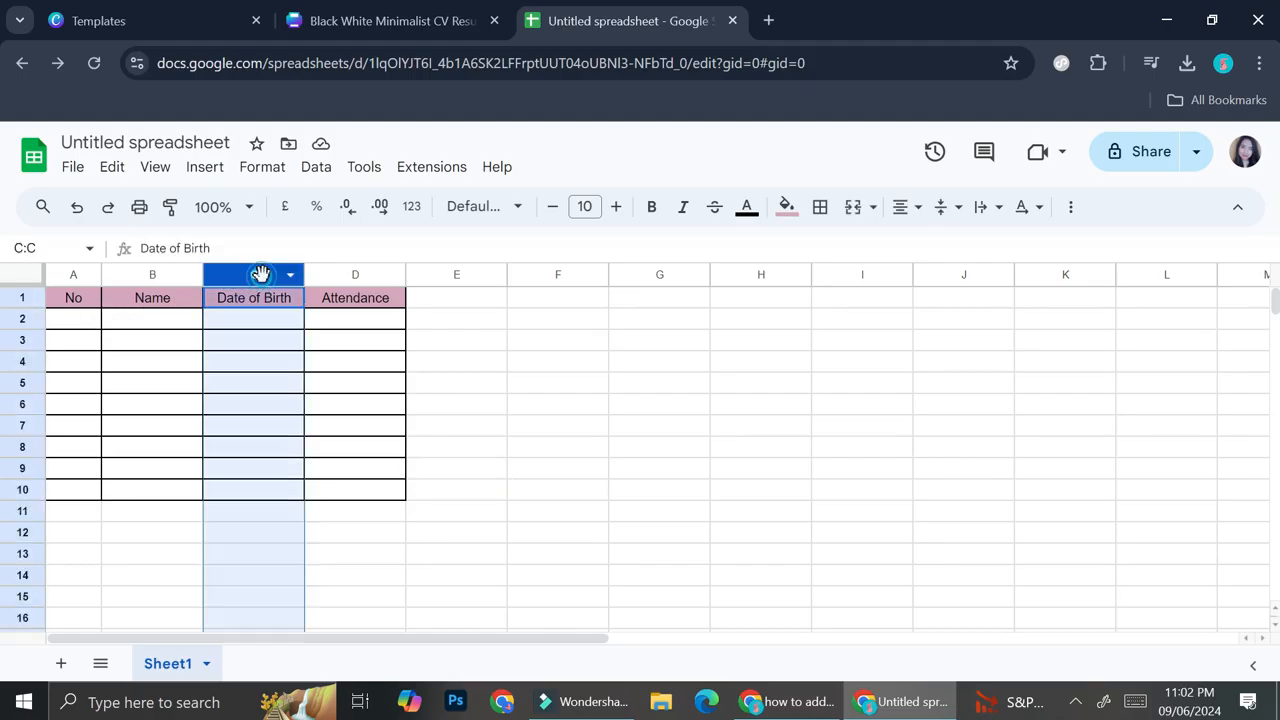
shift+click(342, 276)
right_click(340, 285)
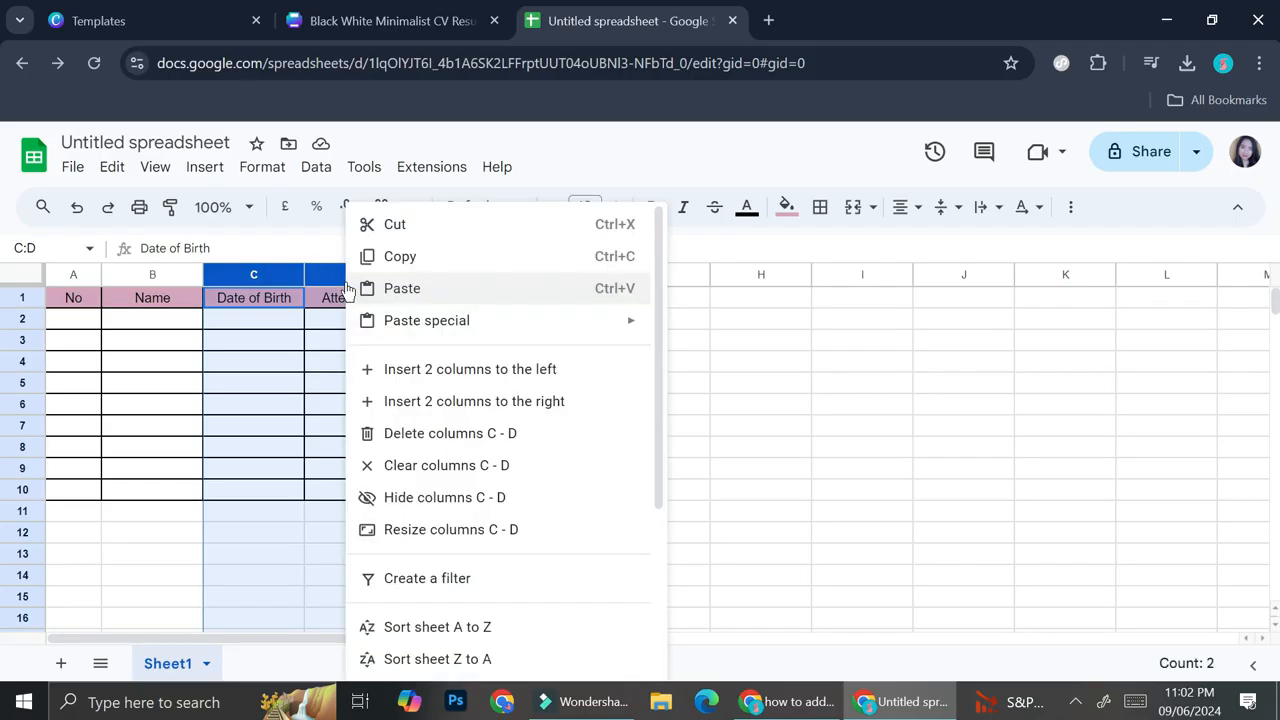
click(466, 433)
click(211, 320)
drag(102, 275, 135, 276)
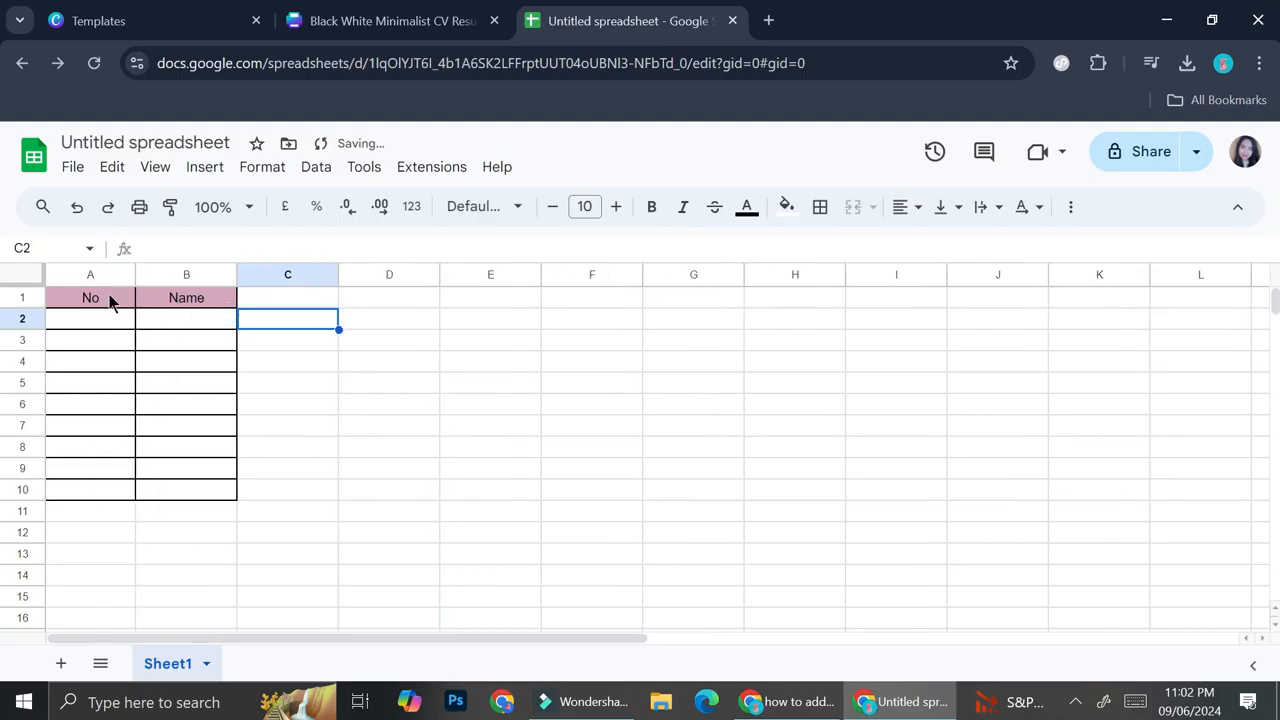
Rename the table headers in A1 and B1 to Personal and Professional, matching the resume's skill headings
click(100, 297)
click(400, 20)
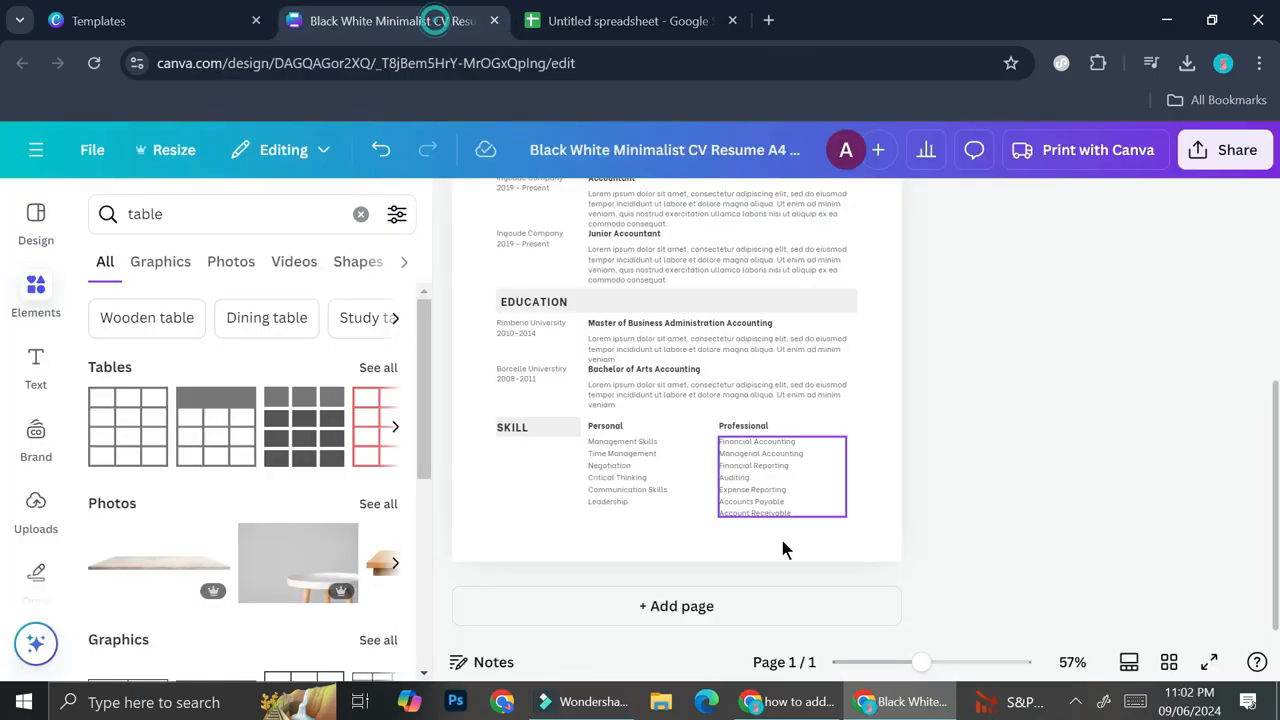
click(655, 20)
double_click(87, 296)
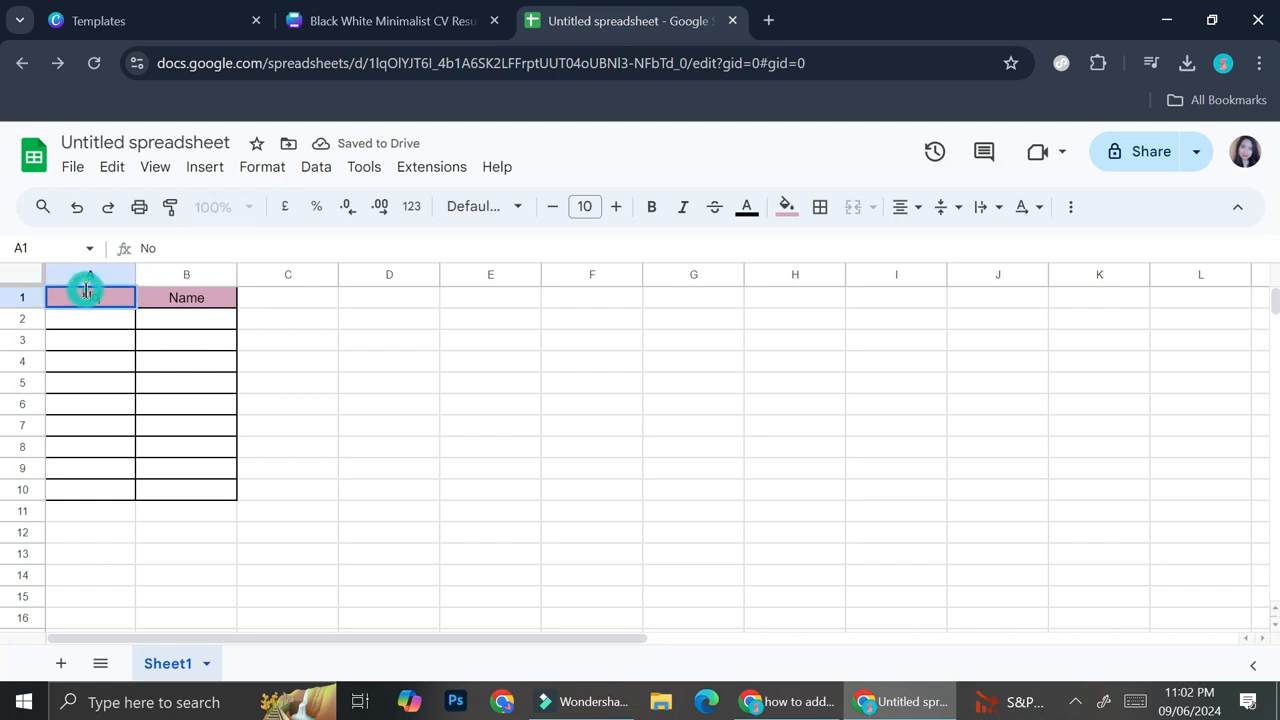
double_click(88, 296)
text(Personal)
double_click(212, 296)
drag(242, 289, 165, 310)
double_click(220, 294)
Copy the Personal skills list from the Canva resume into the spreadsheet starting at A2, and fit column A to its contents
click(345, 20)
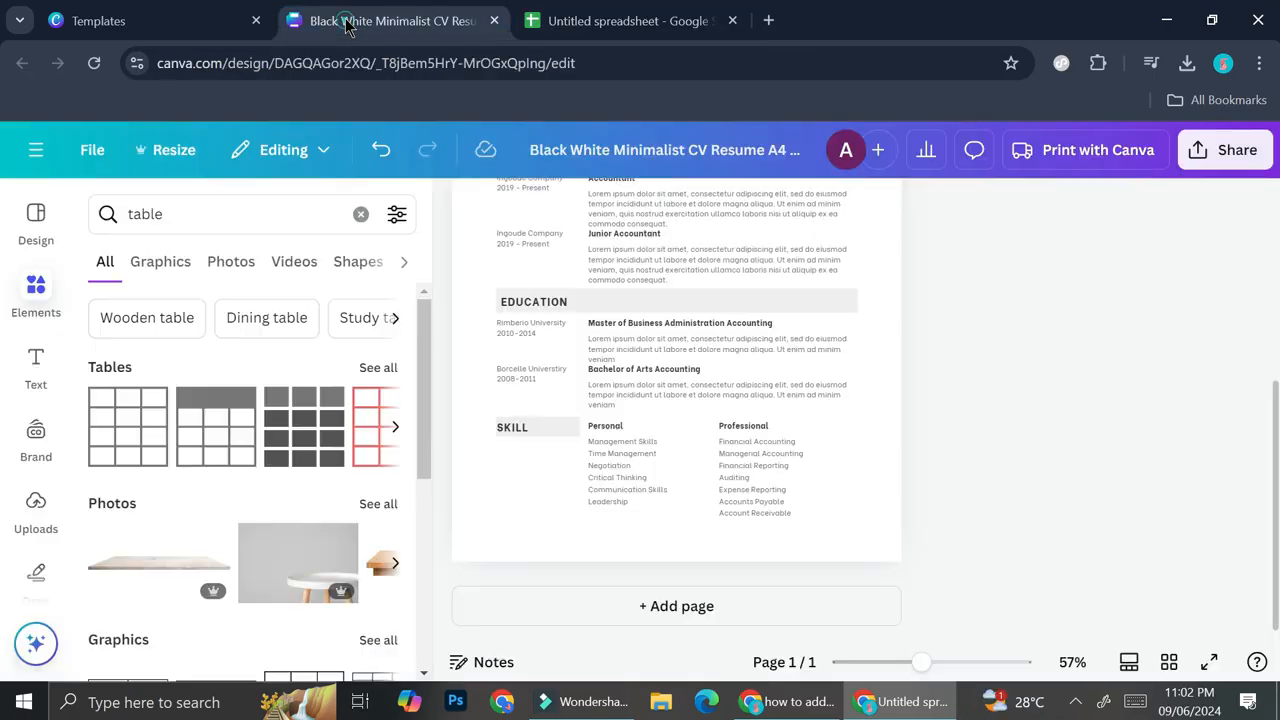
click(632, 452)
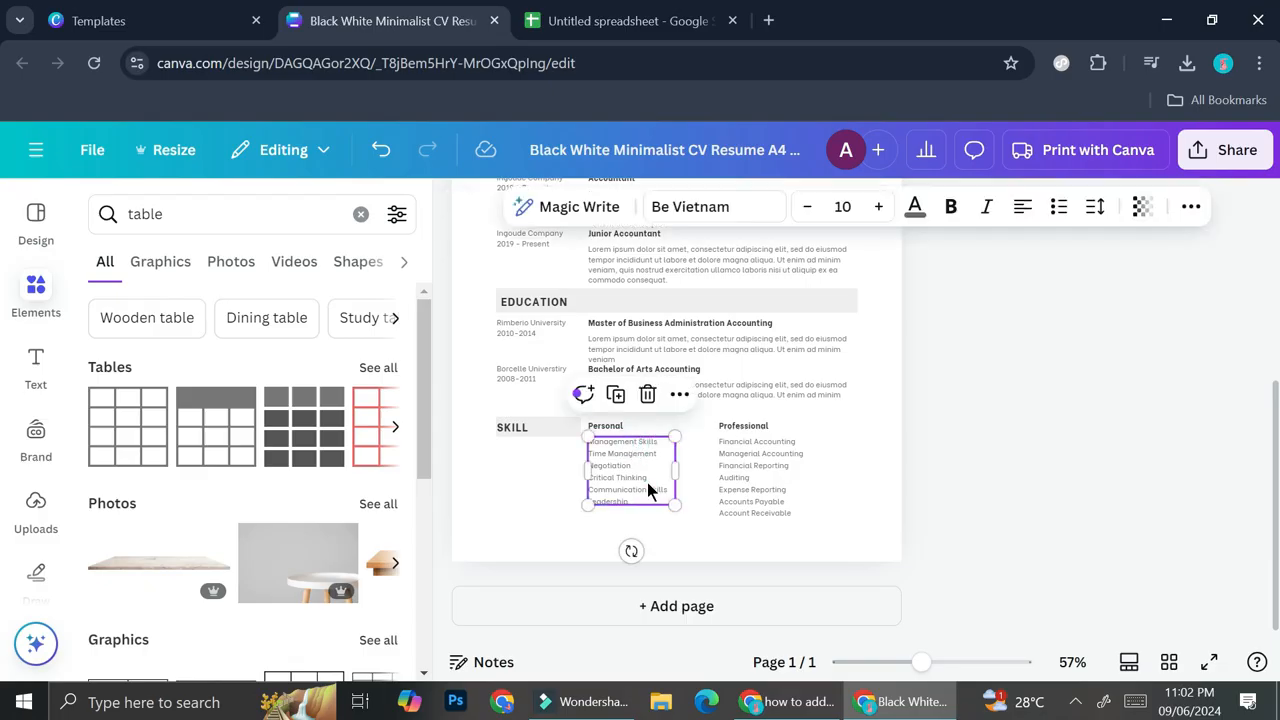
double_click(647, 482)
key(ctrl+c)
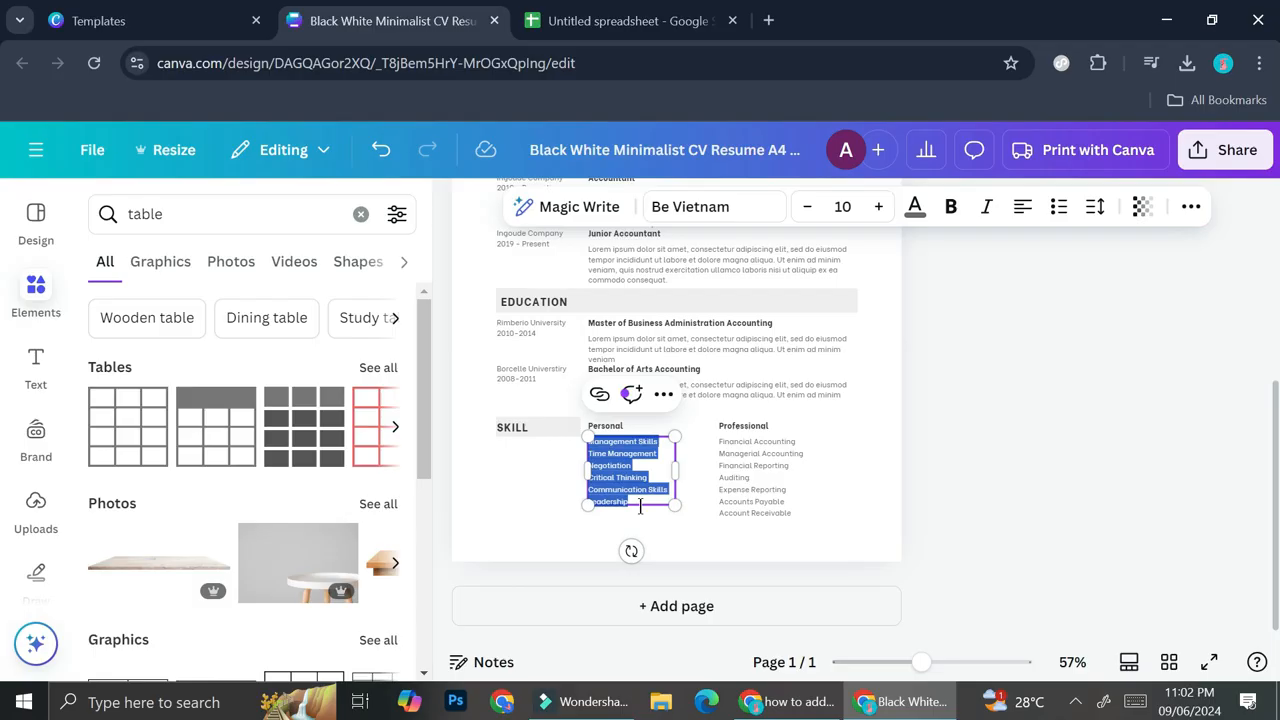
click(648, 8)
right_click(106, 320)
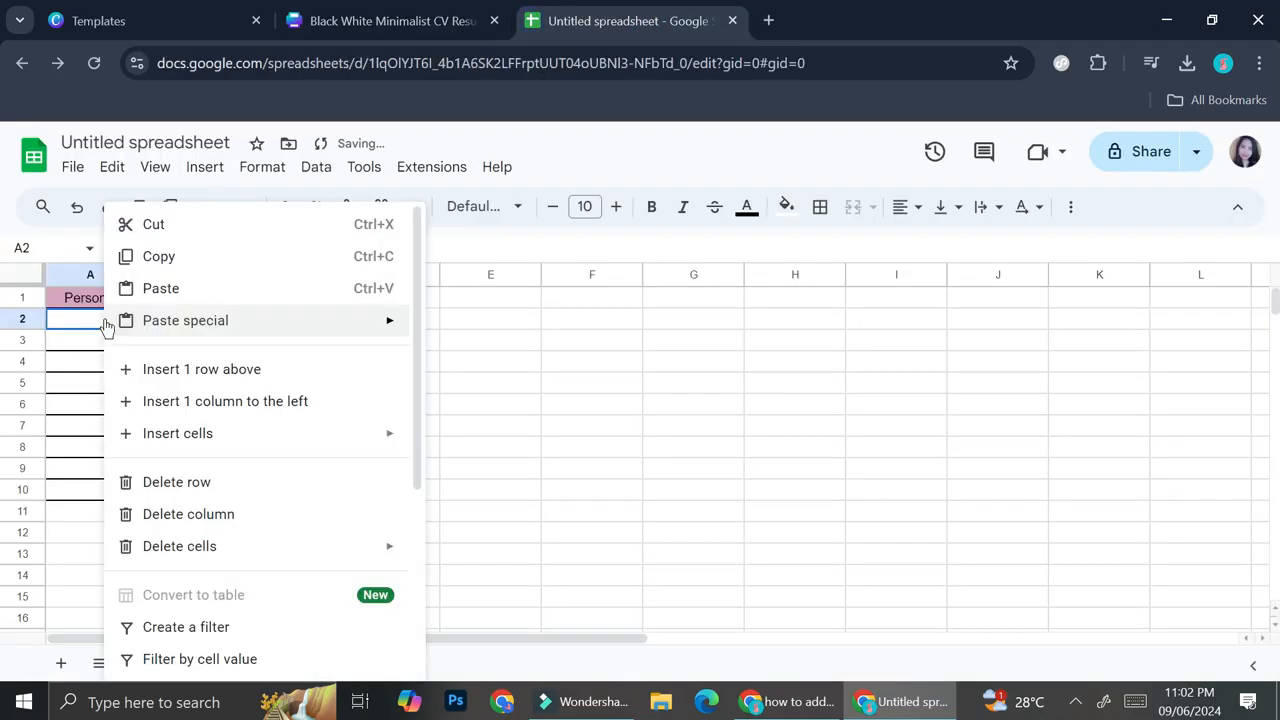
key(ctrl+v)
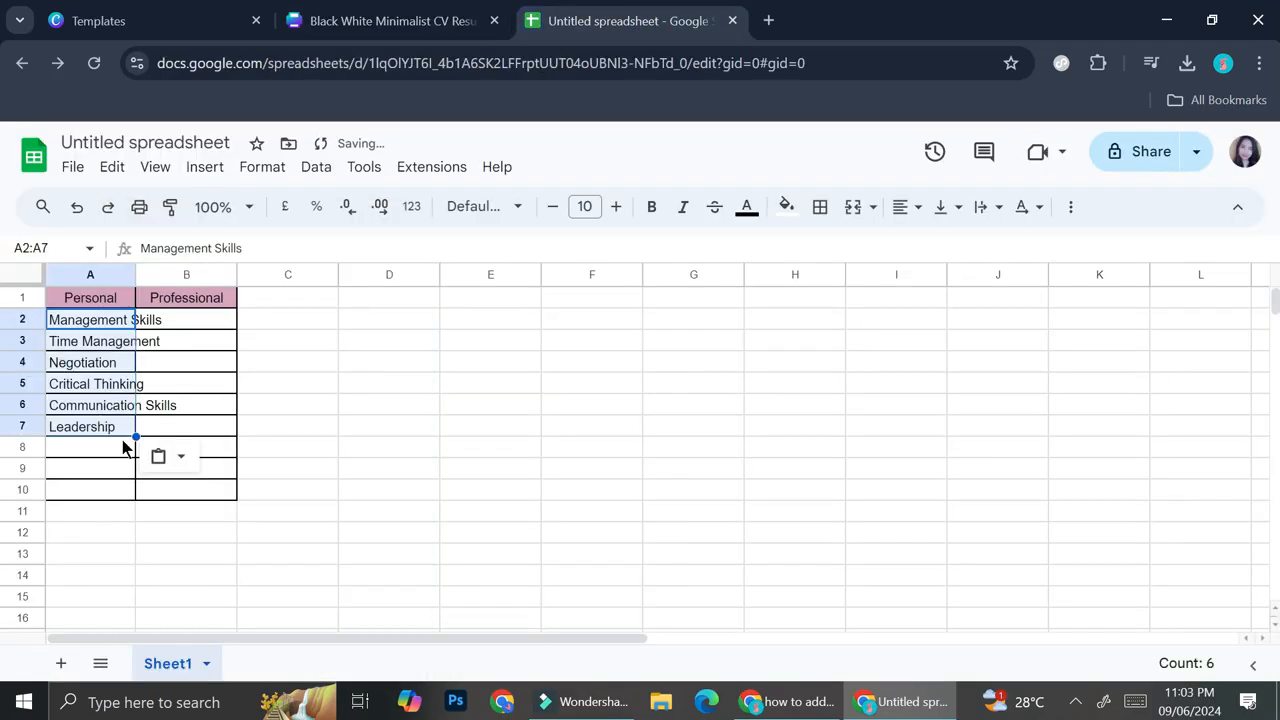
double_click(139, 276)
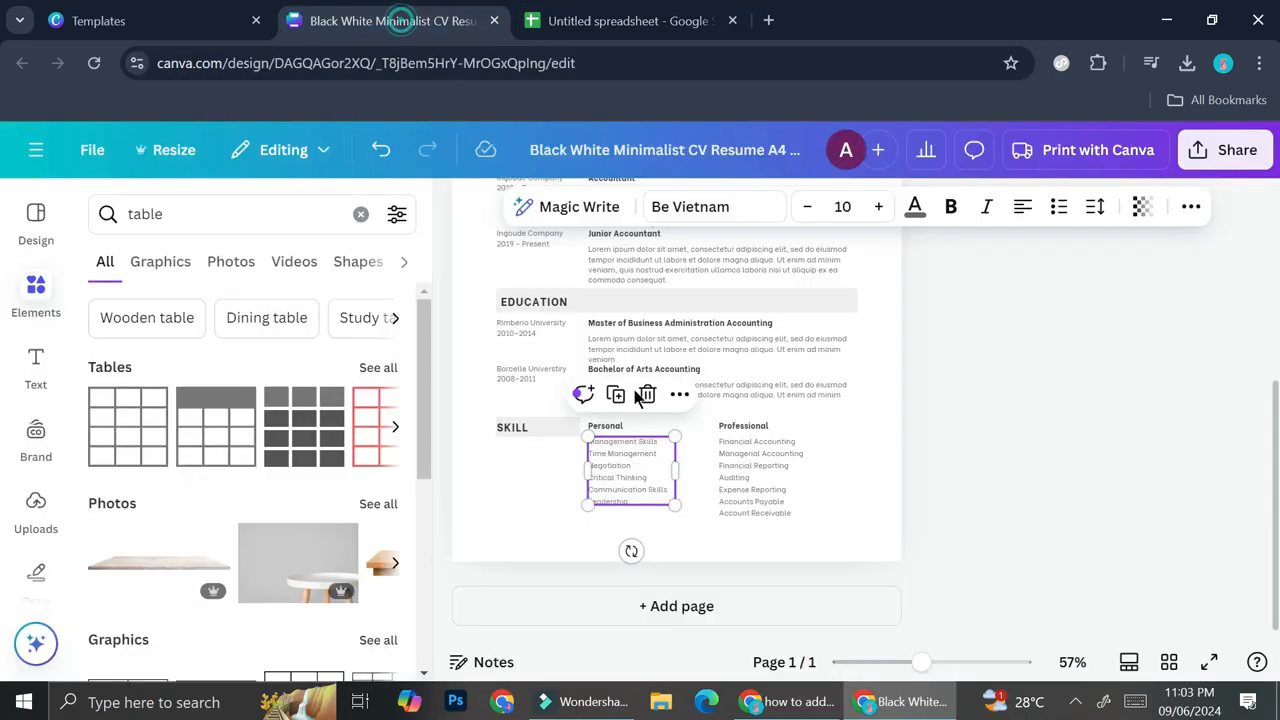
Copy the Professional skills list from the Canva resume into the spreadsheet from B2 as values only, and fit column B to its contents
click(410, 22)
click(750, 462)
double_click(746, 451)
key(ctrl+c)
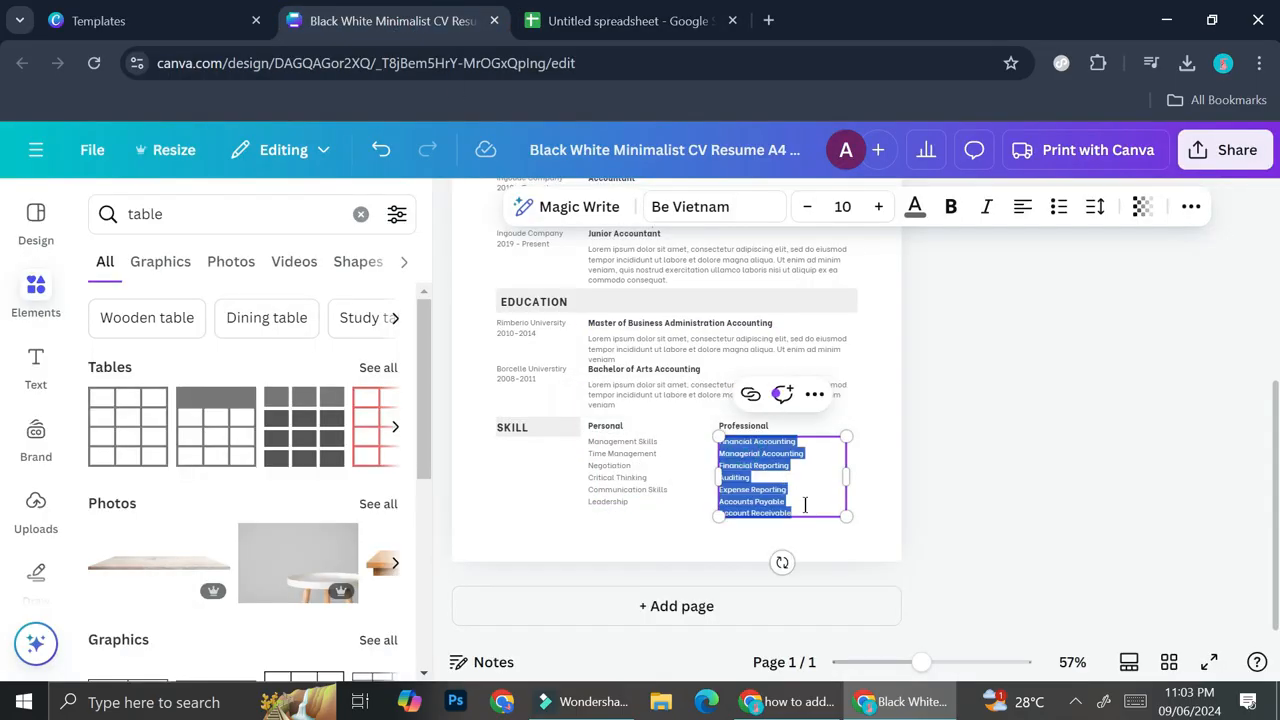
click(630, 20)
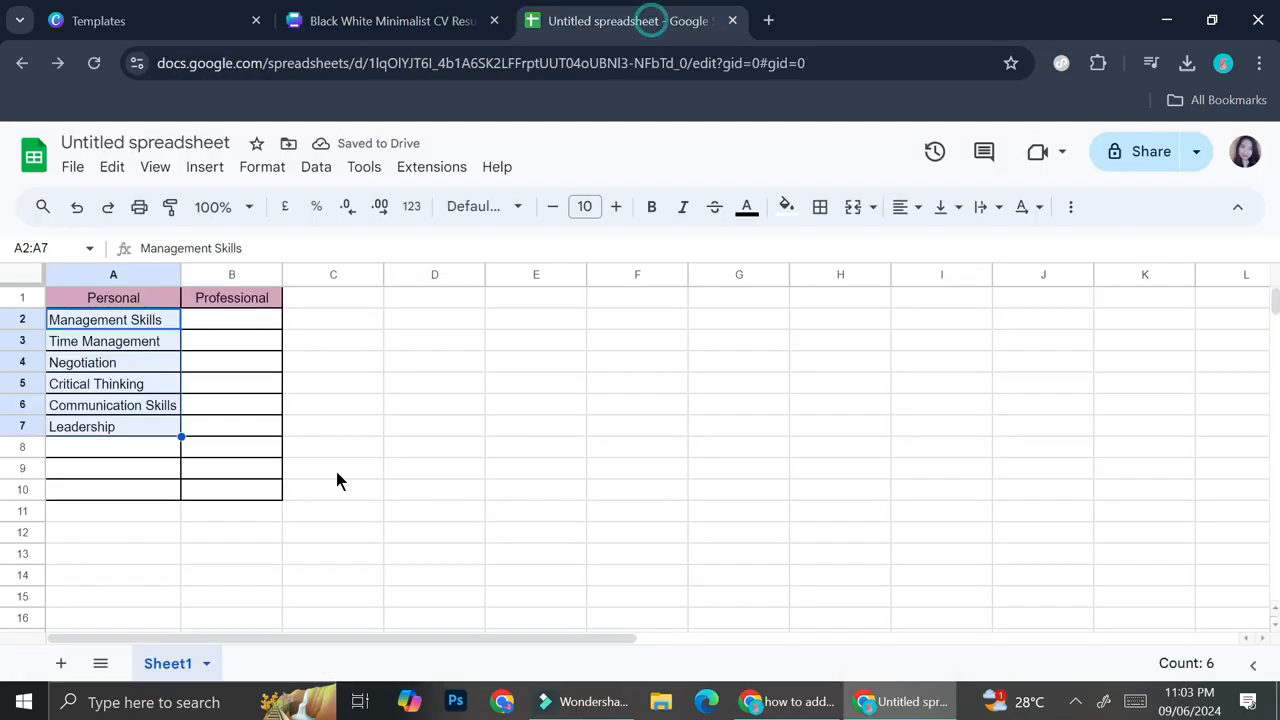
right_click(209, 322)
mouse_move(340, 318)
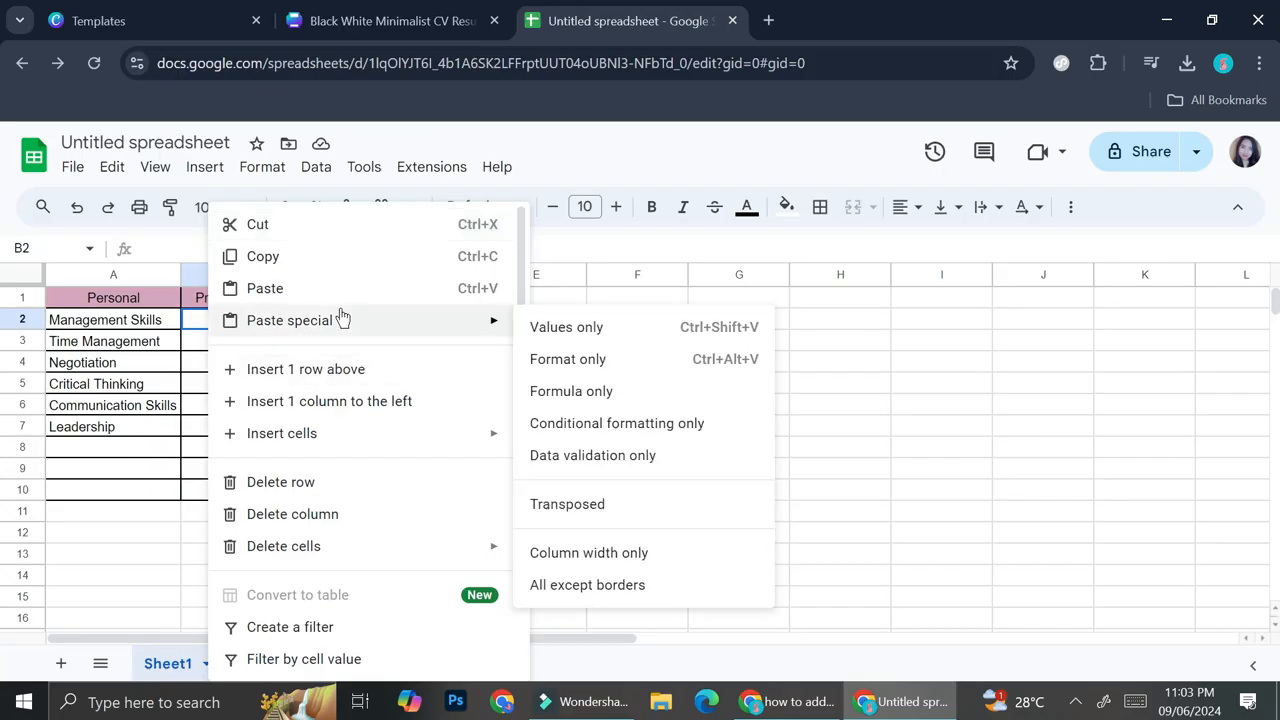
click(597, 338)
click(283, 268)
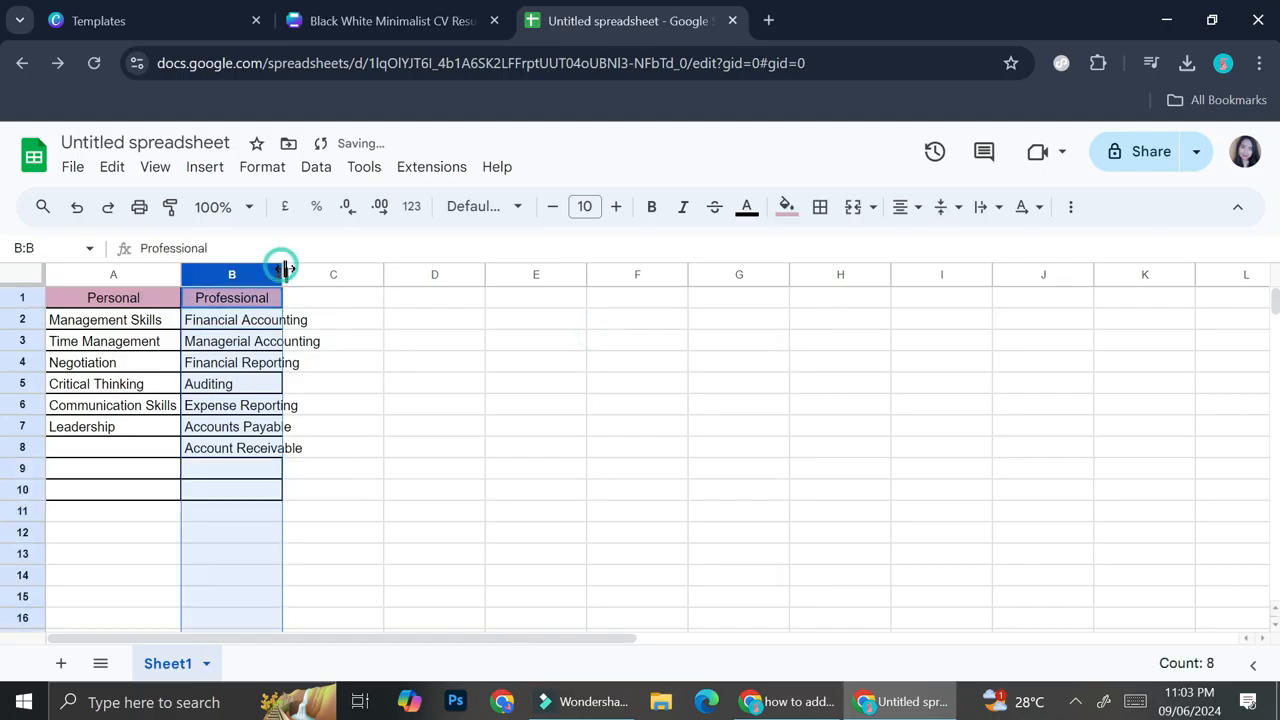
double_click(285, 268)
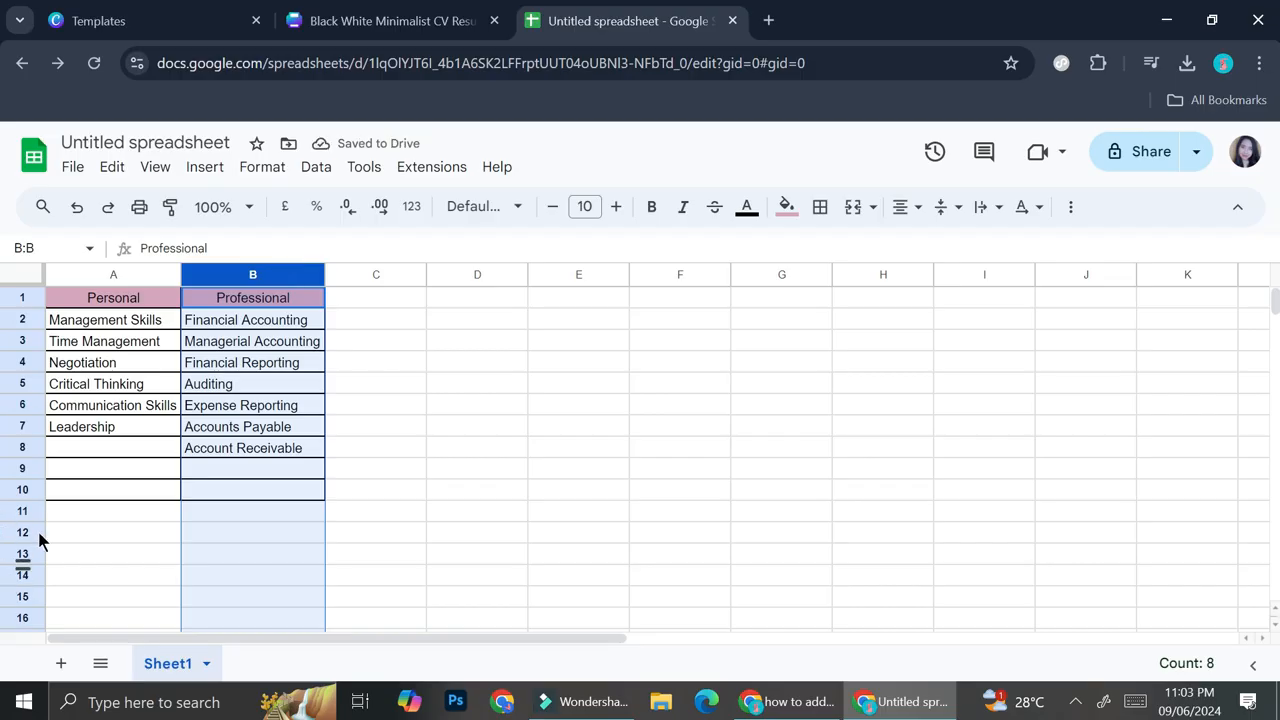
Delete the empty bordered rows 9 and 10 below the skills table
click(22, 468)
shift+click(22, 489)
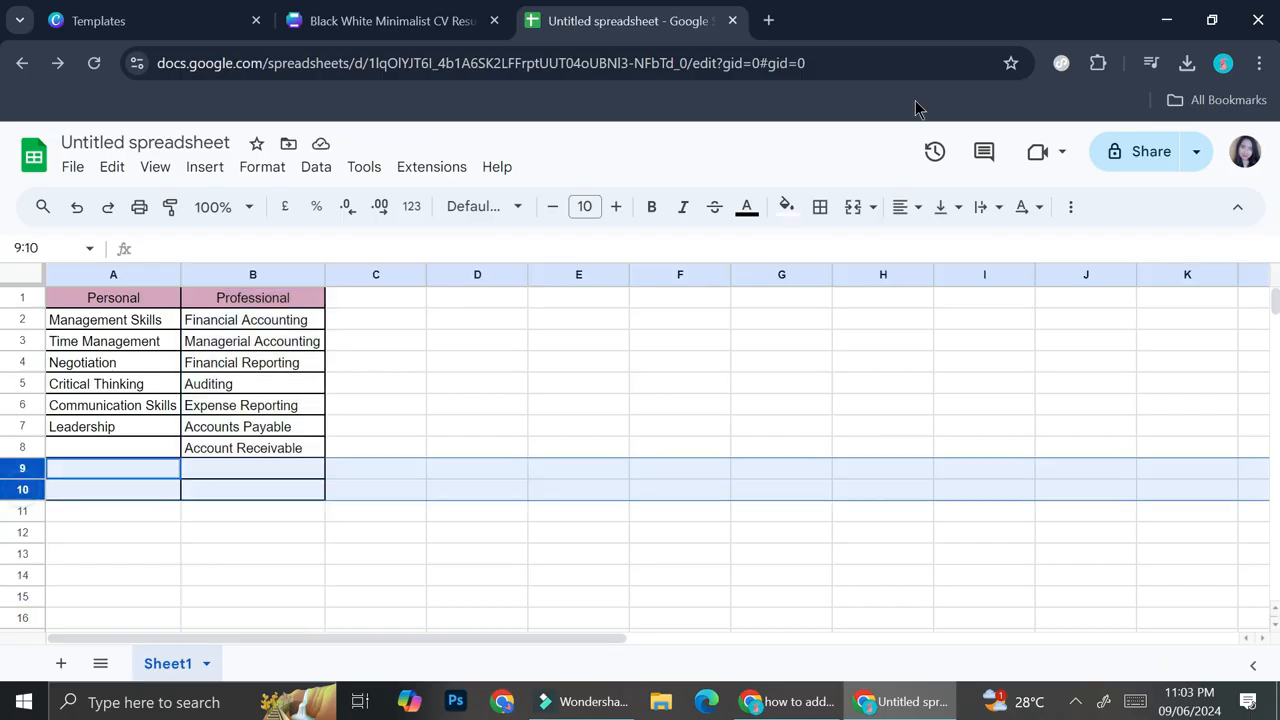
right_click(150, 484)
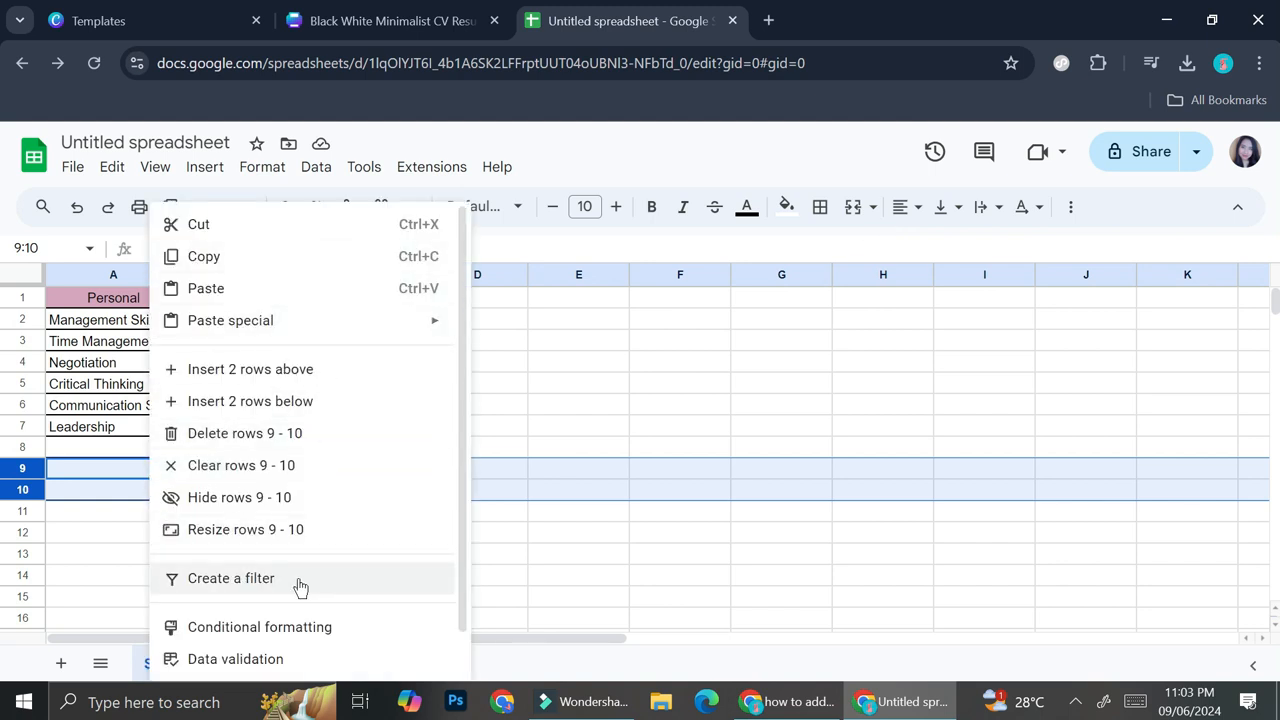
click(334, 438)
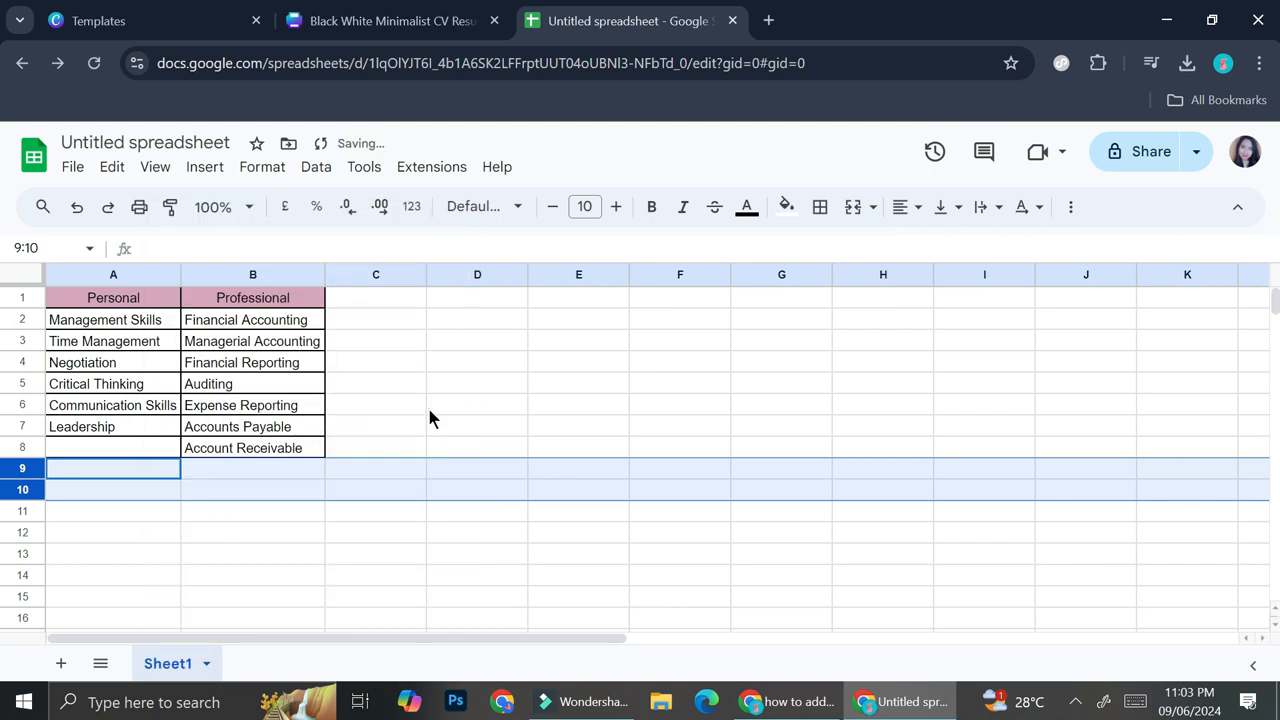
click(428, 410)
Copy the skills table A1:B8 into the Canva resume and move it clear of the existing Personal and Professional skill lists
click(75, 296)
shift+click(255, 452)
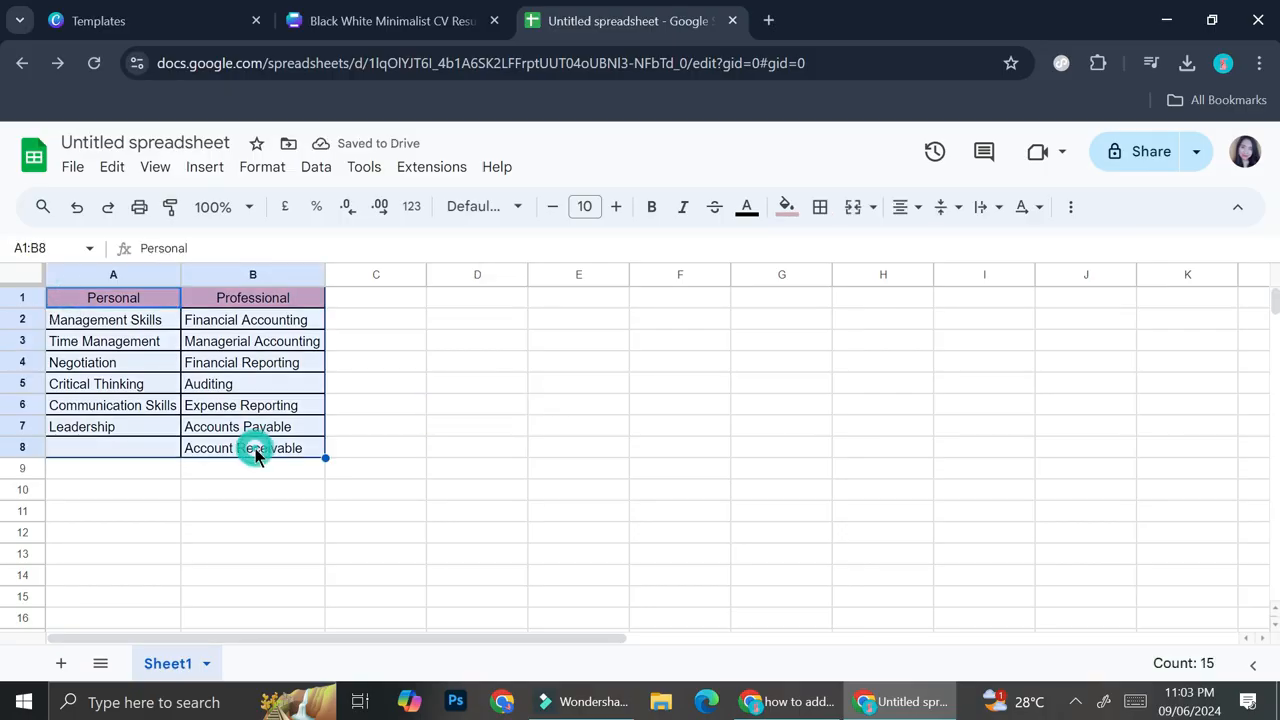
click(340, 14)
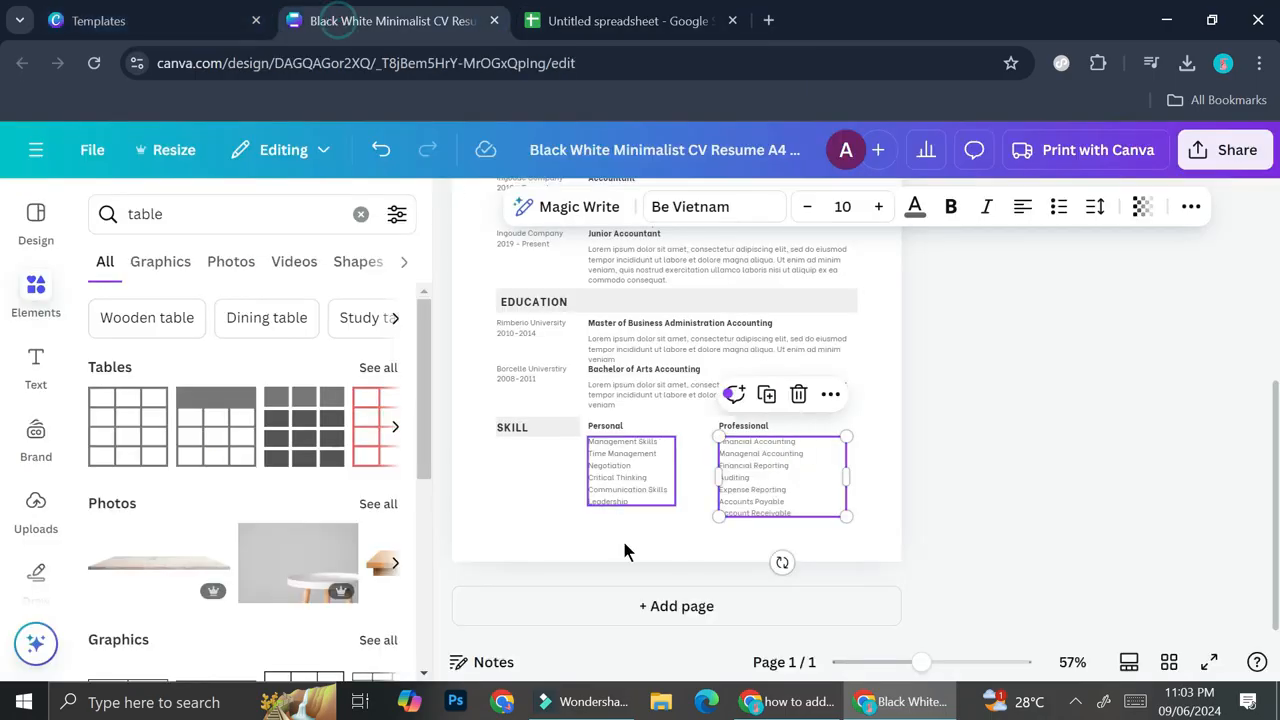
click(548, 506)
key(ctrl+v)
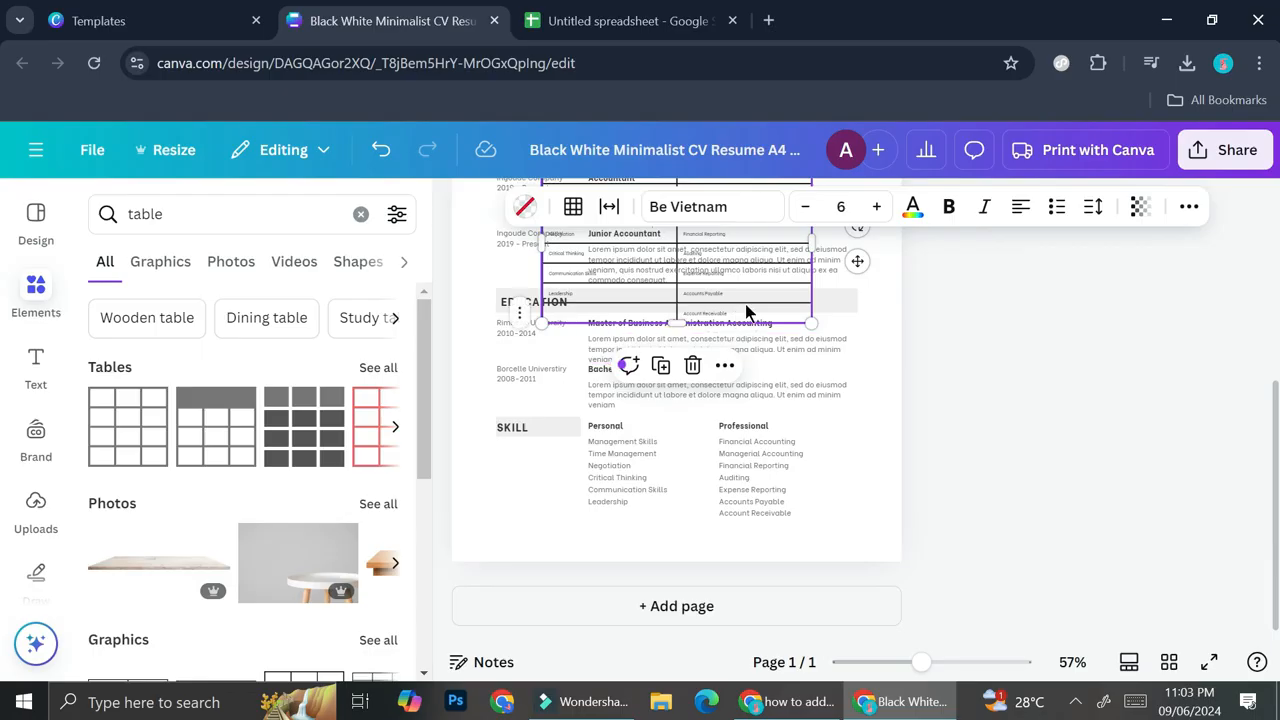
scroll(737, 330, up, 1)
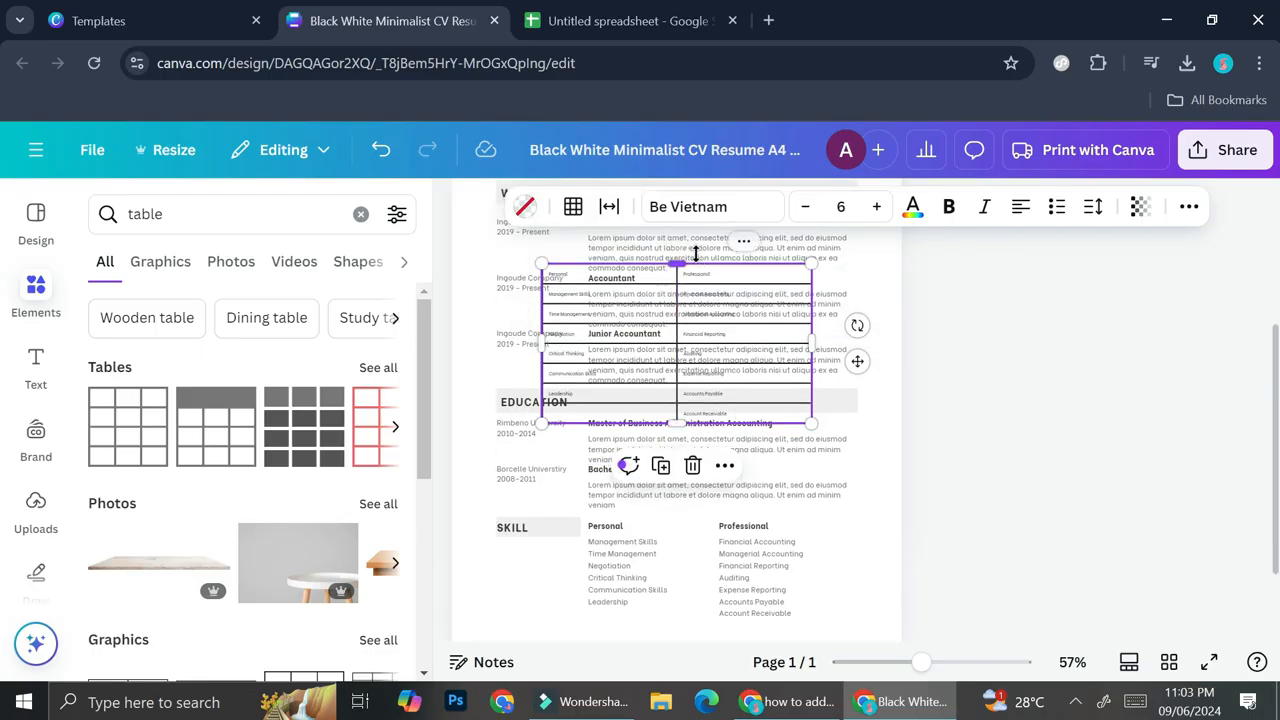
drag(857, 361, 849, 577)
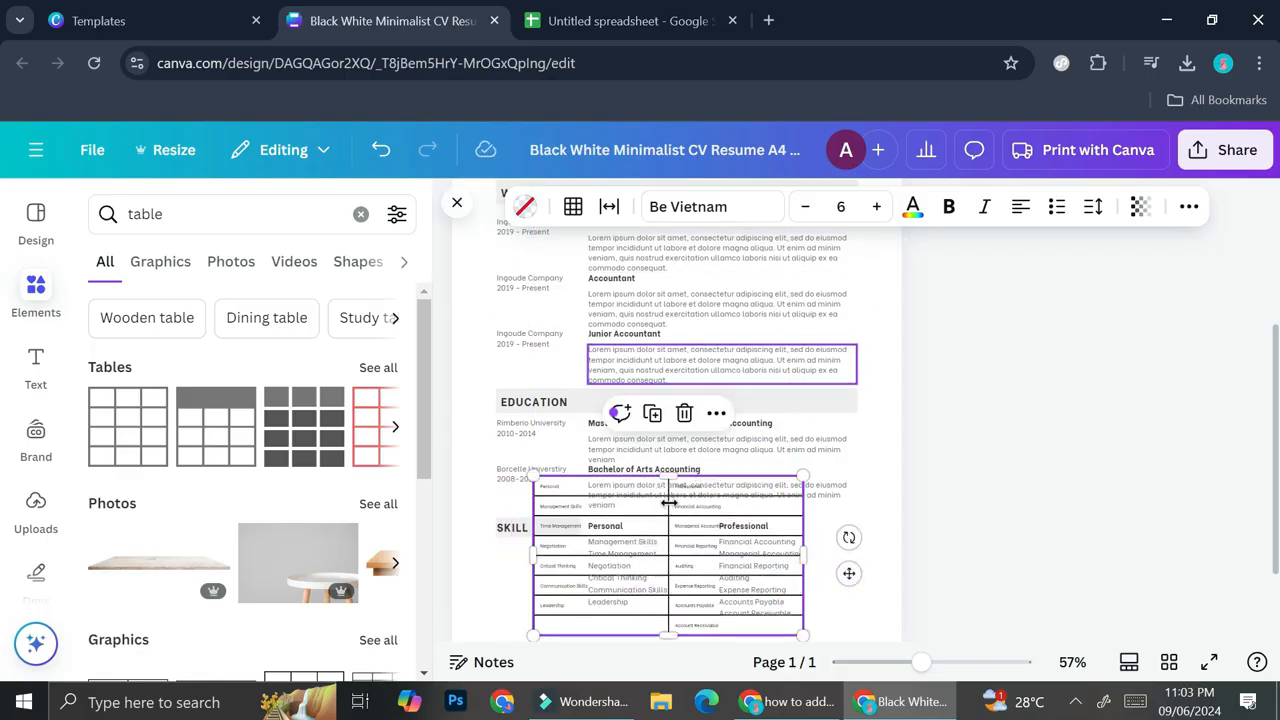
drag(849, 577, 826, 419)
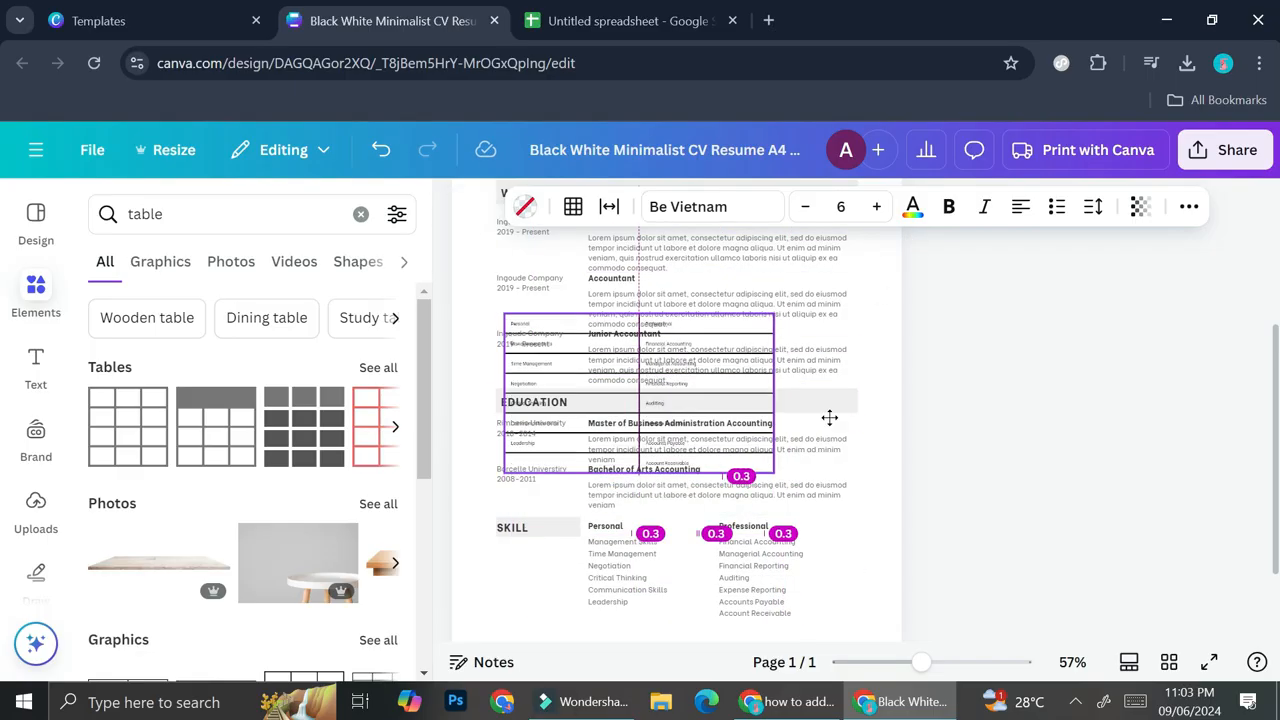
Delete the original Personal and Professional skill lists and their two headings from the resume's Skill section
click(822, 595)
shift+click(648, 550)
key(Delete)
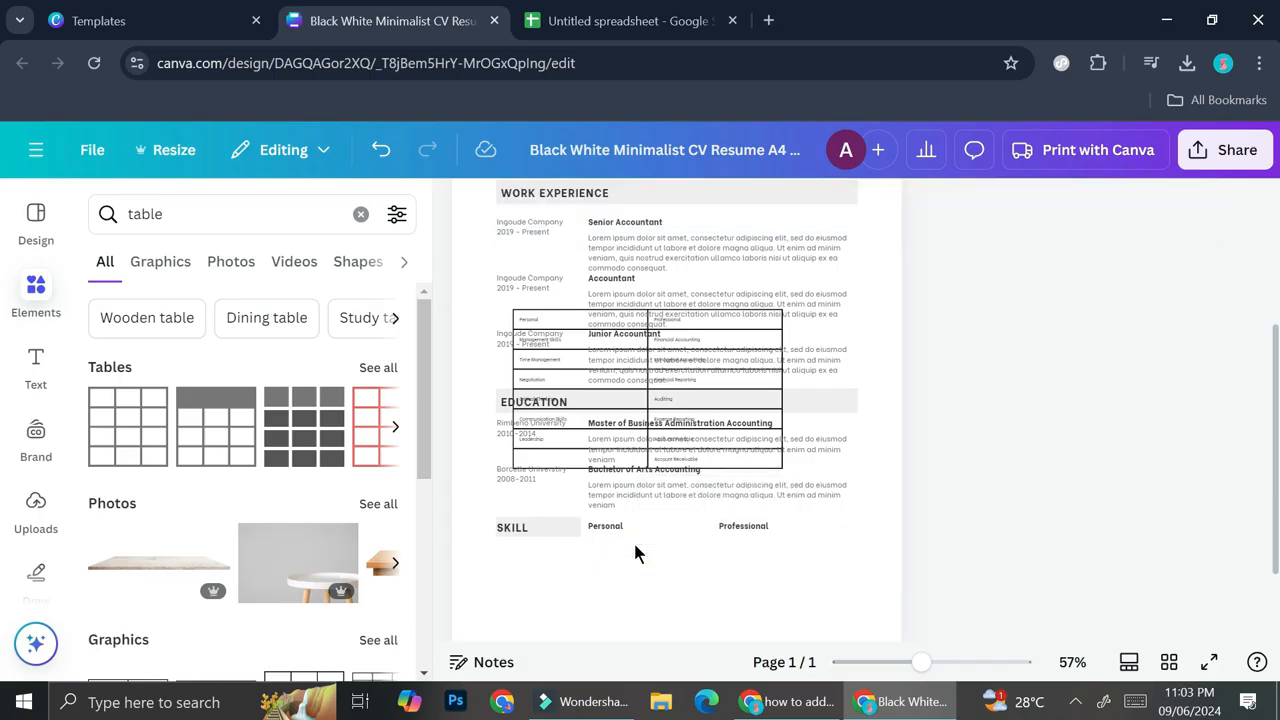
click(629, 530)
shift+click(731, 530)
key(Delete)
Move the pasted table into the empty Skill section, resize it to fit there, and adjust its column widths
click(648, 386)
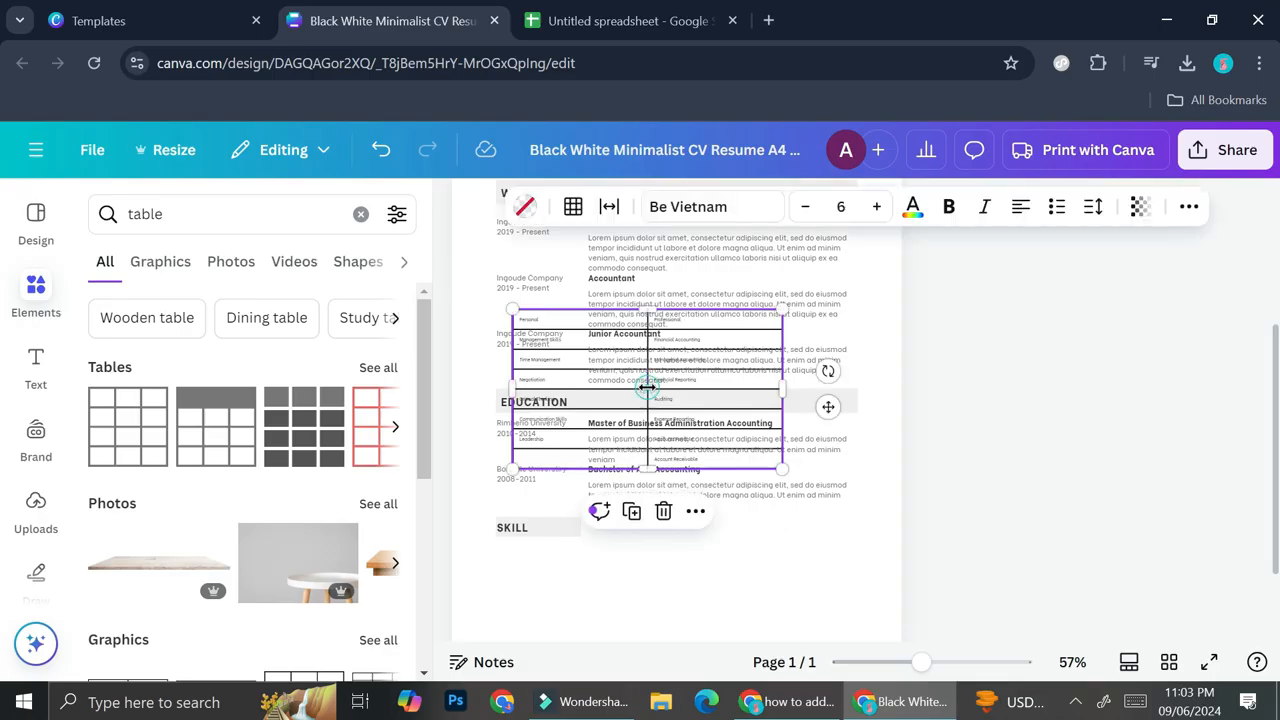
drag(828, 406, 903, 569)
scroll(864, 473, up, 2)
mouse_move(864, 473)
mouse_down()
mouse_move(889, 457)
mouse_move(851, 486)
mouse_move(914, 449)
mouse_move(847, 482)
mouse_up()
drag(849, 549, 879, 550)
mouse_move(771, 533)
mouse_down()
mouse_move(803, 531)
mouse_move(785, 535)
mouse_up()
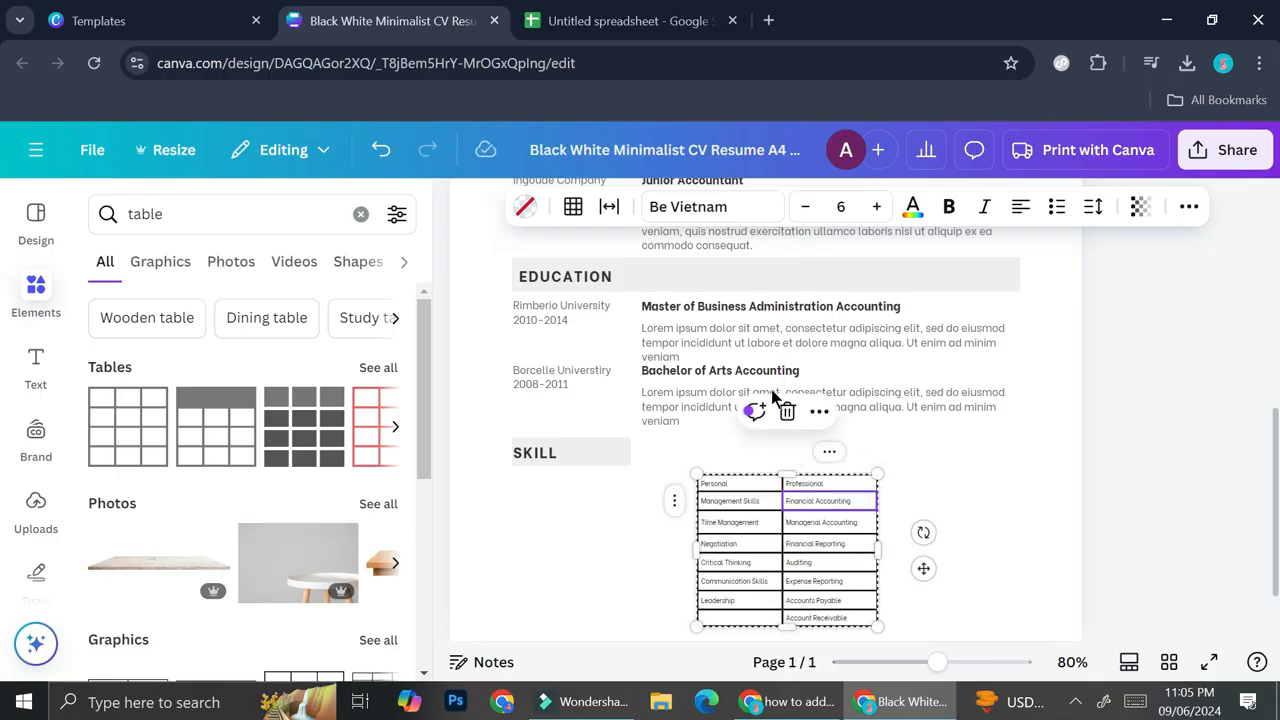
Change the font of all cells in the skills table to IBM Plex Sans
double_click(840, 548)
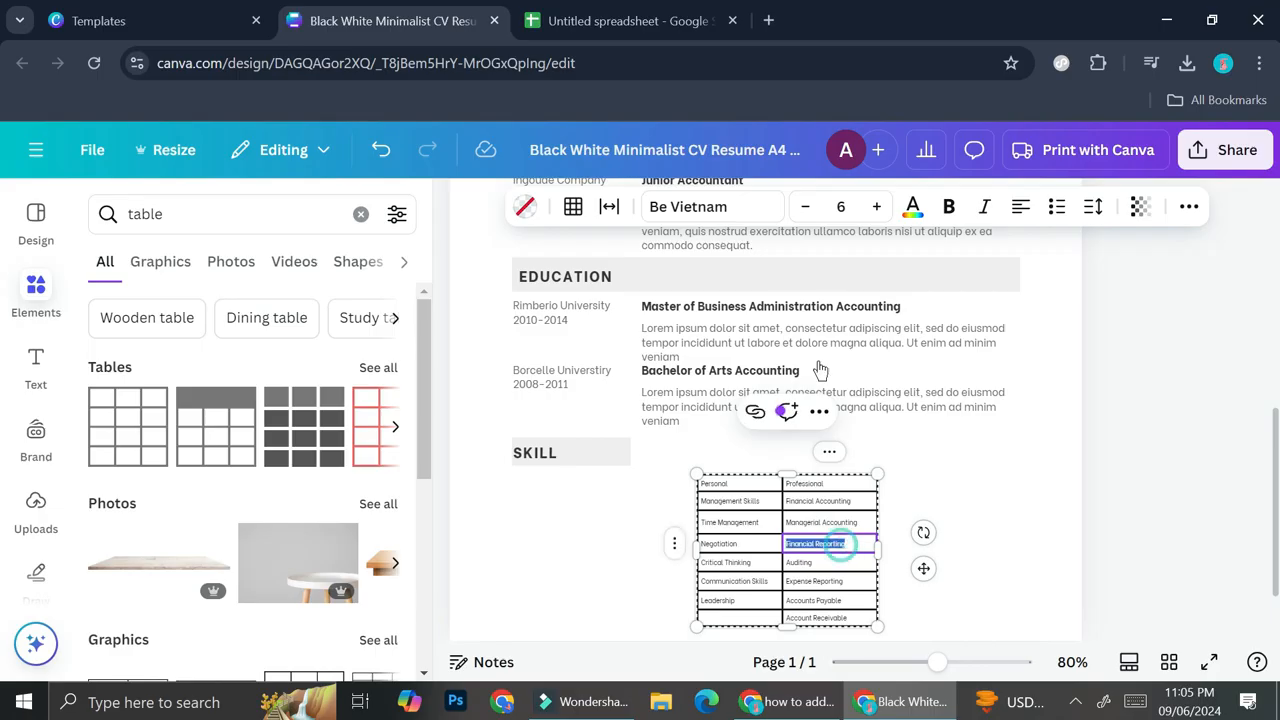
click(729, 206)
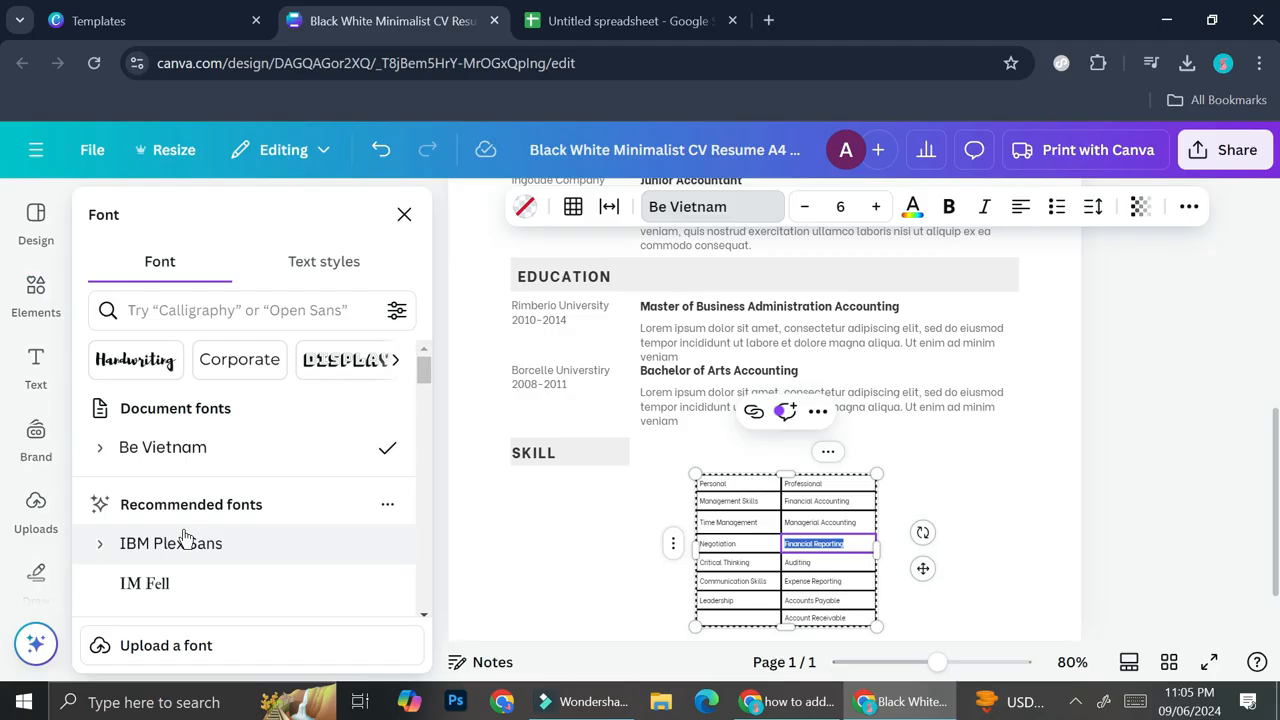
click(1014, 466)
drag(680, 466, 905, 611)
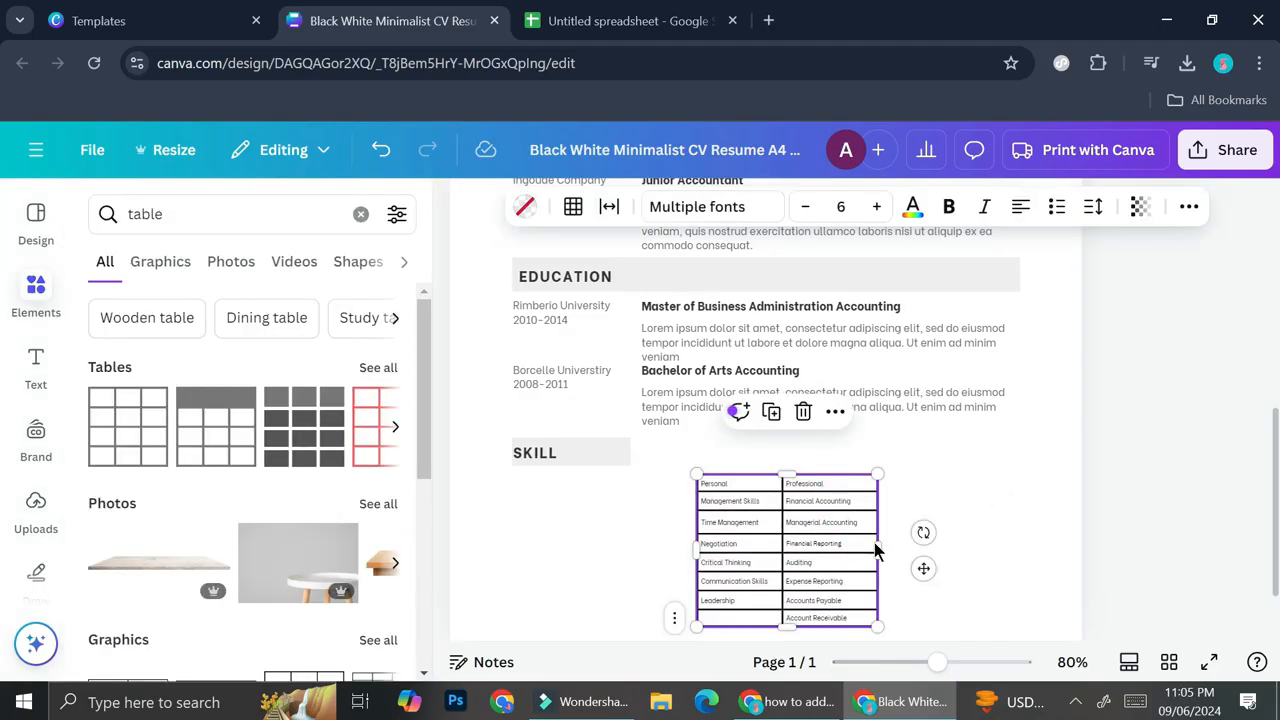
click(695, 206)
click(221, 488)
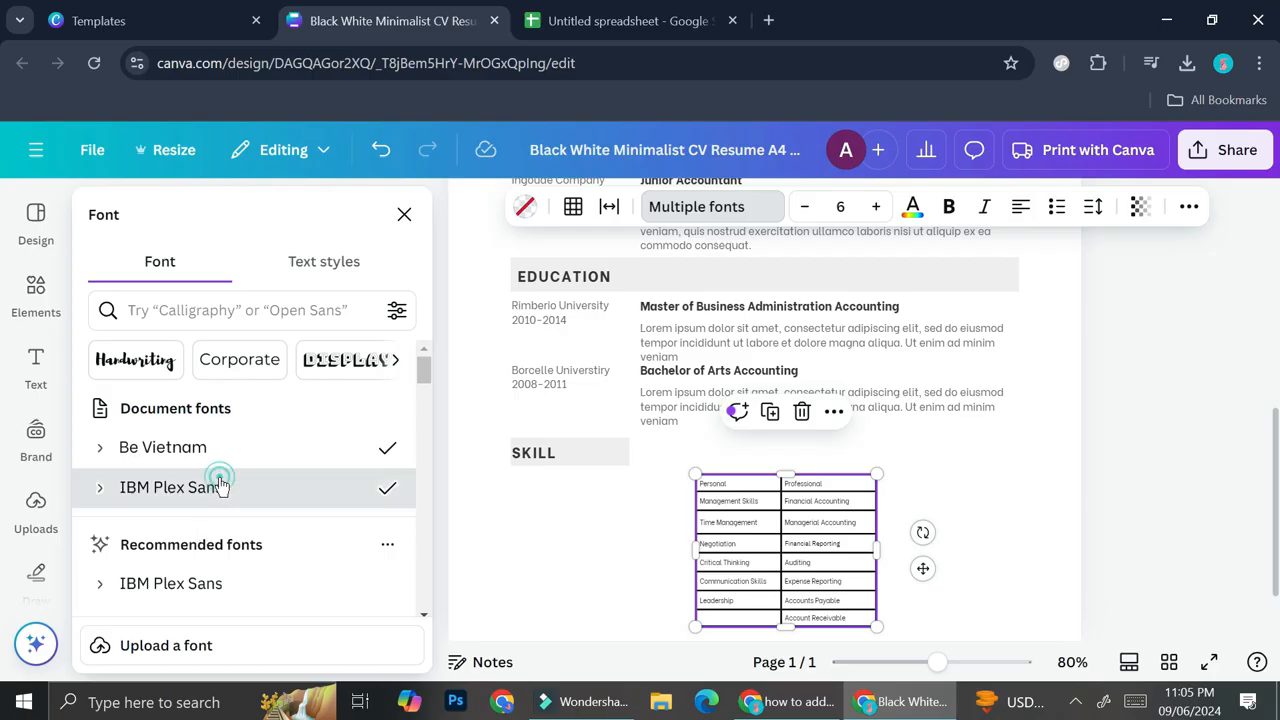
Set the skills table's font size to 8 and widen the table so Communication Skills fits on one line
click(877, 207)
click(877, 207)
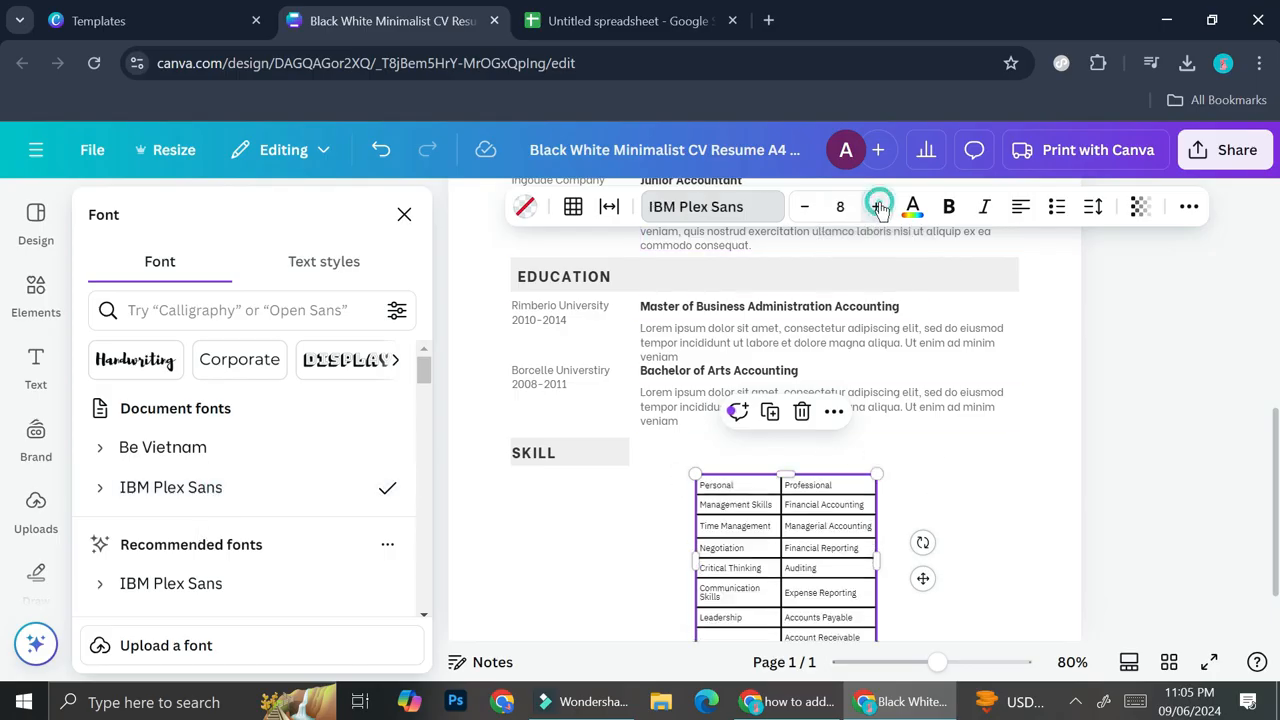
drag(896, 560, 908, 560)
click(1021, 461)
Fill the Personal header cell with the custom solid colour #C47474
click(762, 476)
click(770, 486)
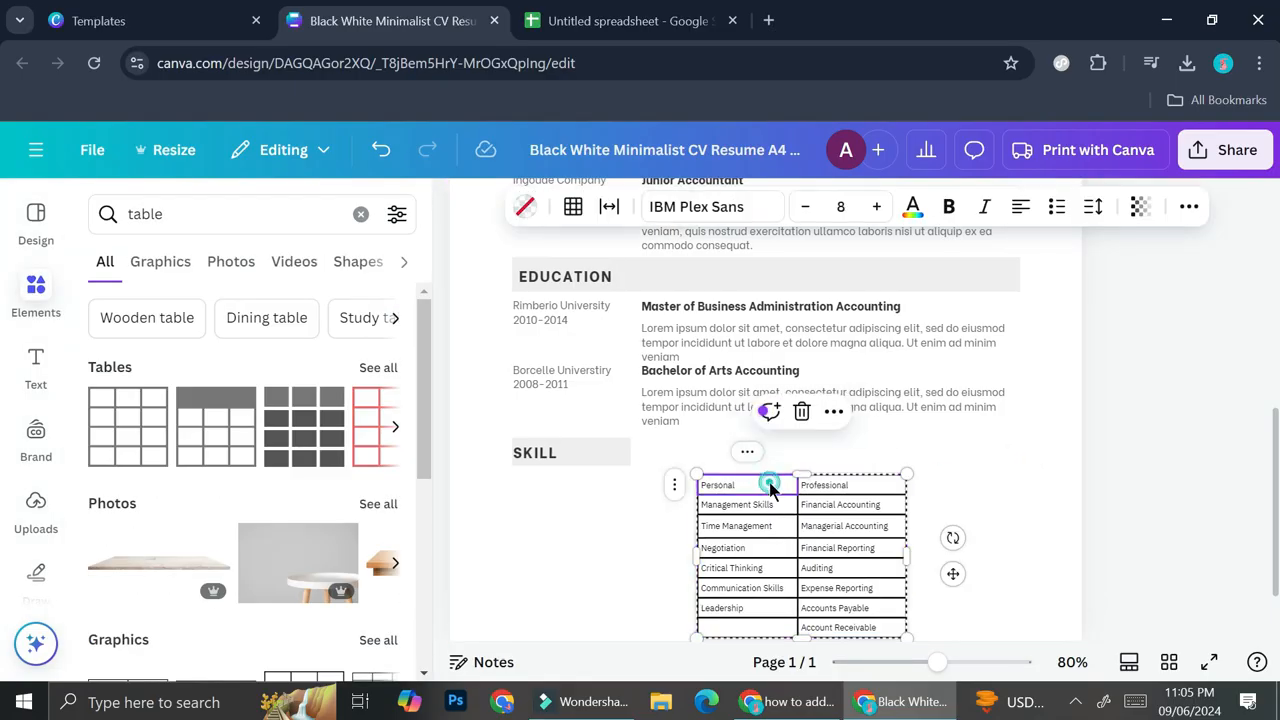
click(524, 207)
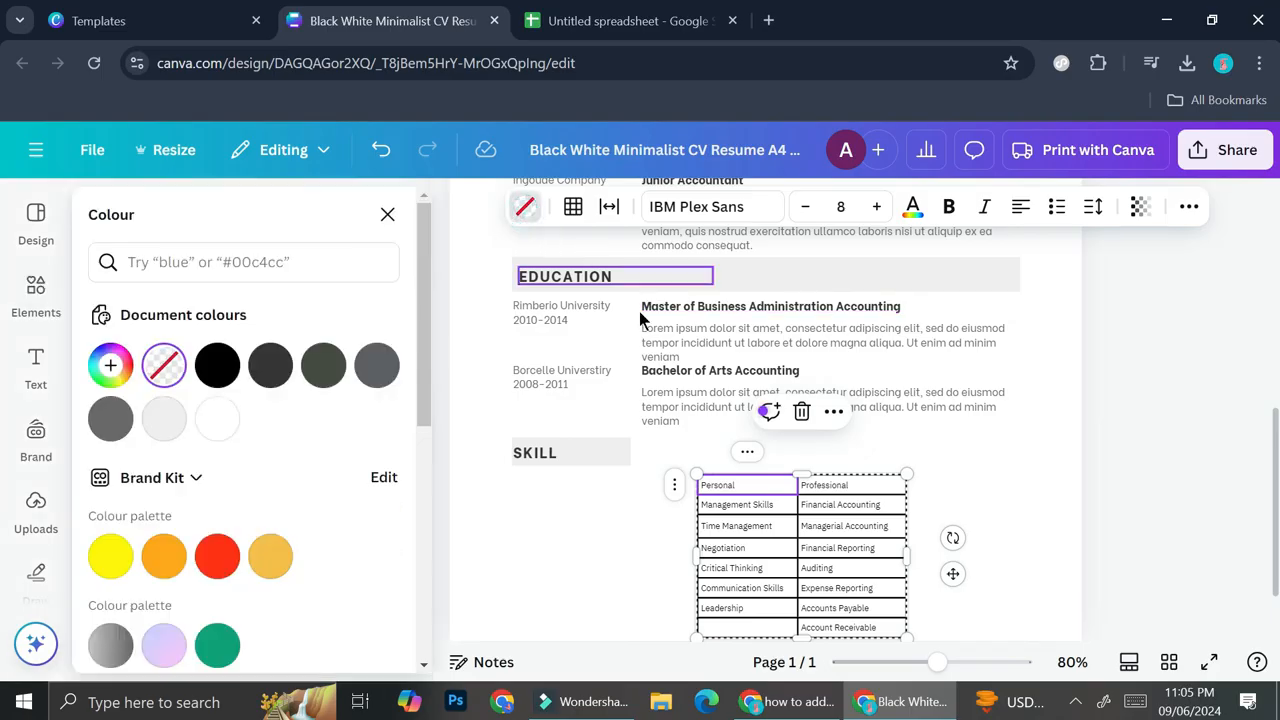
click(110, 365)
click(164, 501)
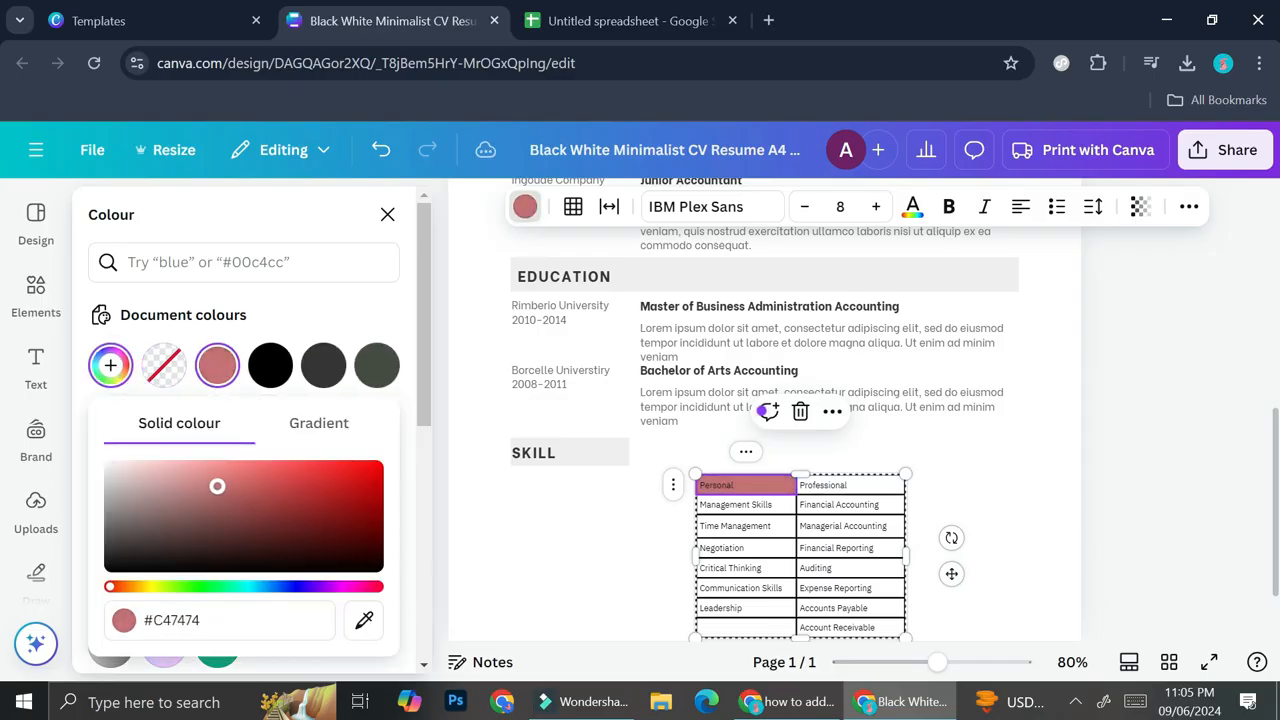